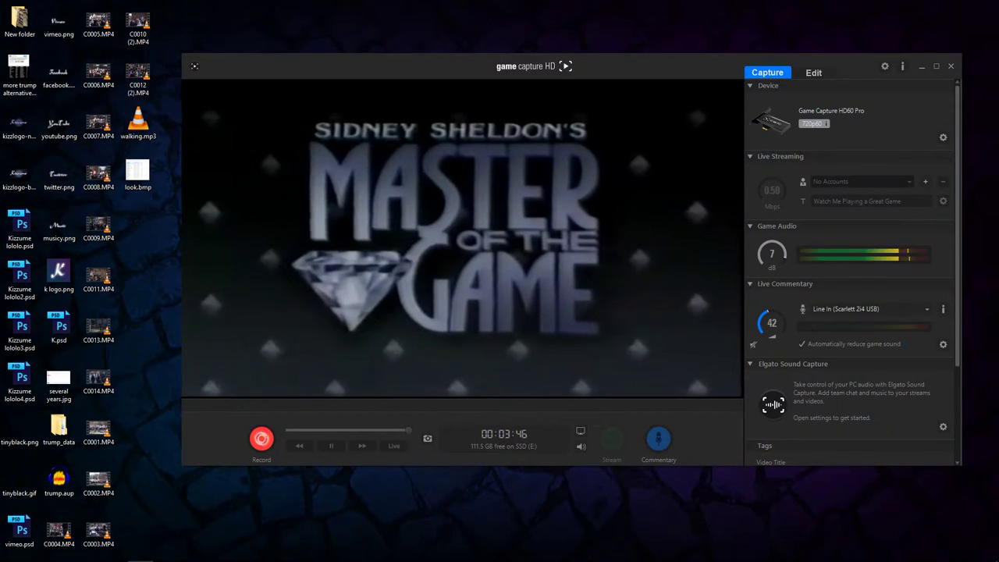
Stop recording the Master of the Game tape and close the Game Capture HD program
left_click(262, 439)
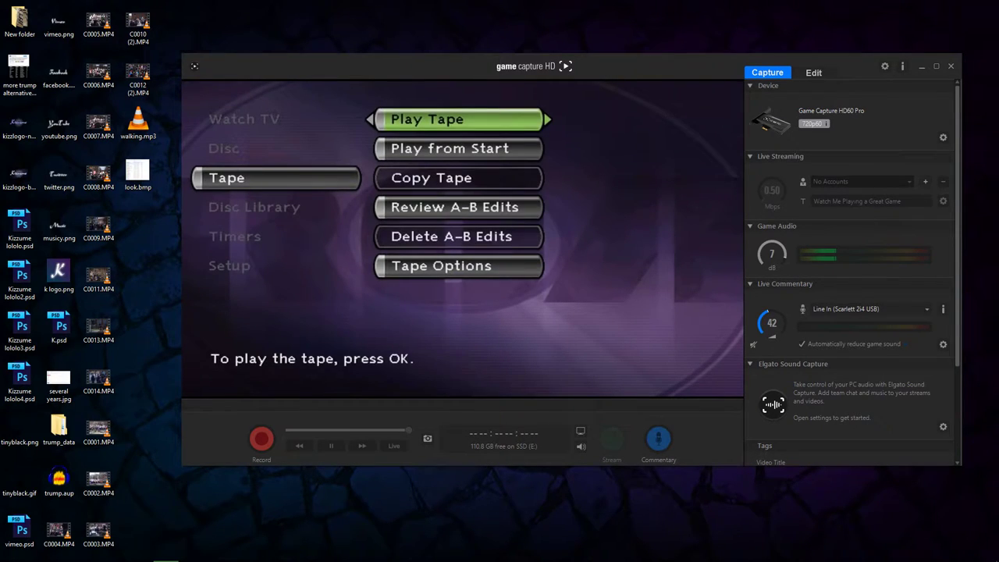
left_click(951, 67)
Switch to Adobe Premiere Pro and create a new project named "1990 assorted breaks during rebroadcast of Master of the Game"
mouse_move(141, 558)
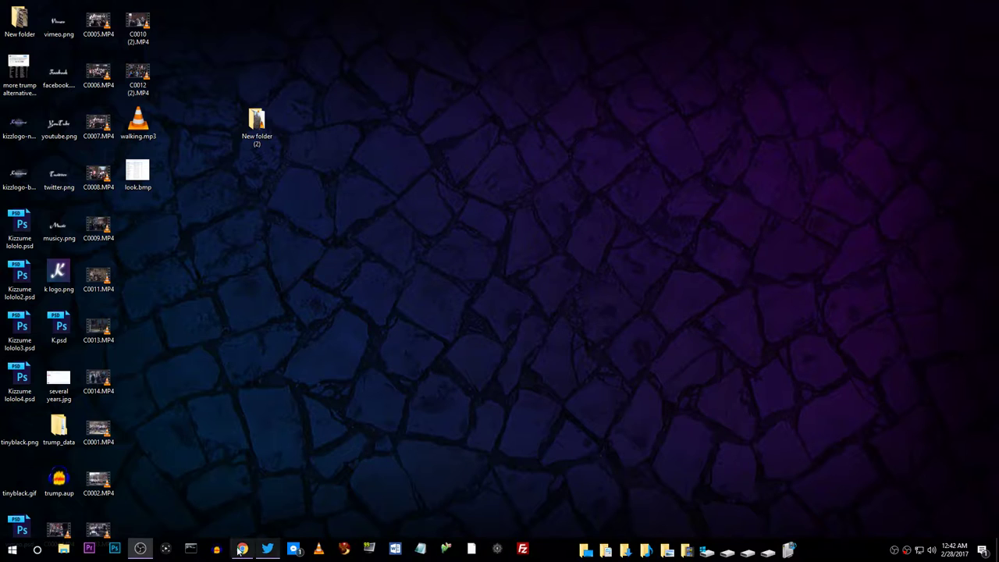
left_click(90, 548)
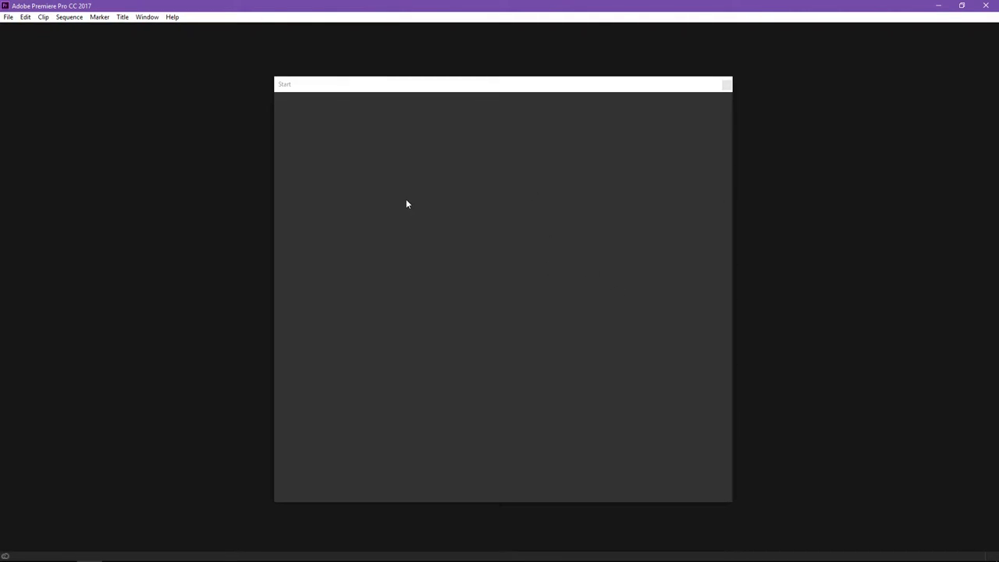
left_click(332, 209)
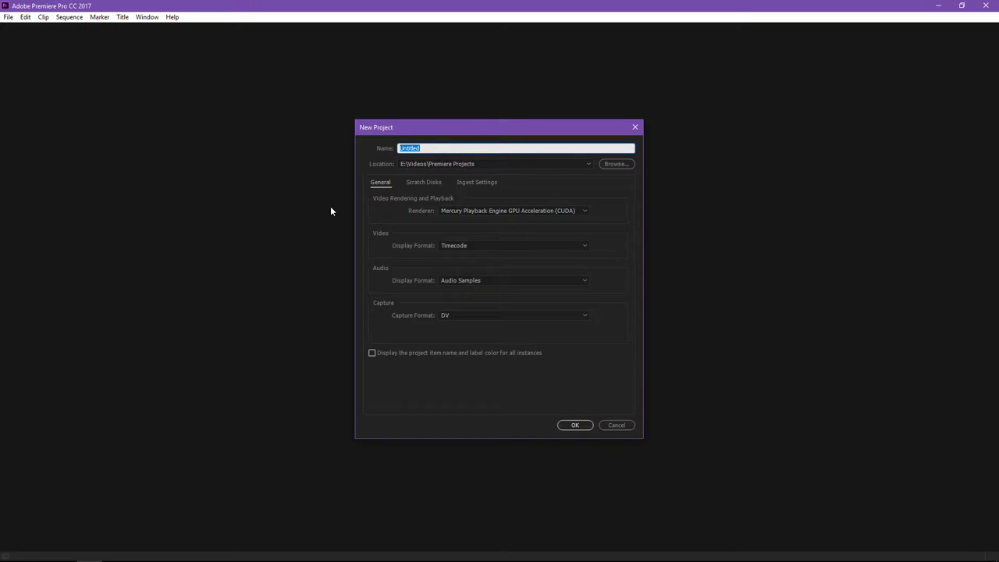
type("1990")
type("assorted breaks during rebroadcast of ")
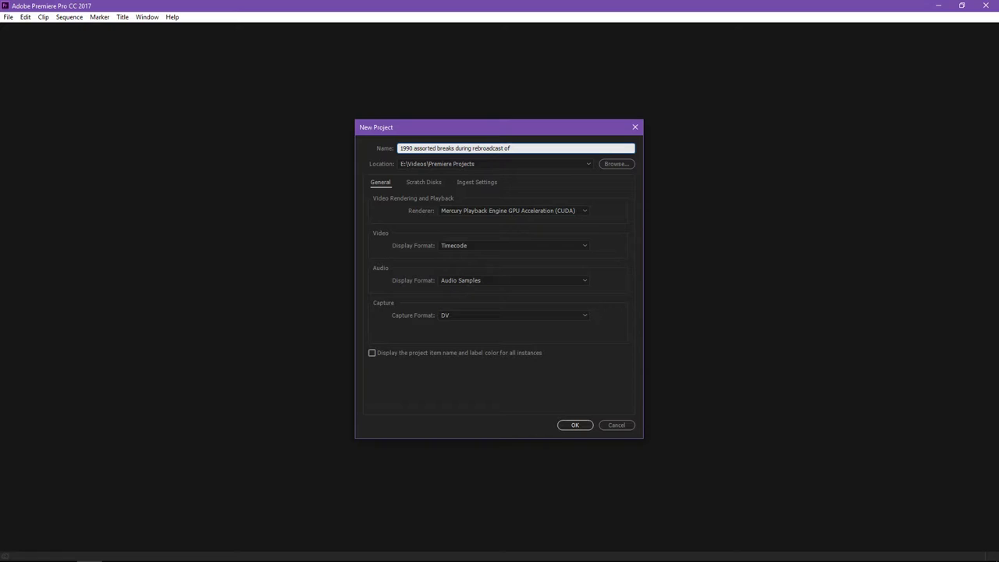
type("Master of the Game")
key("Return")
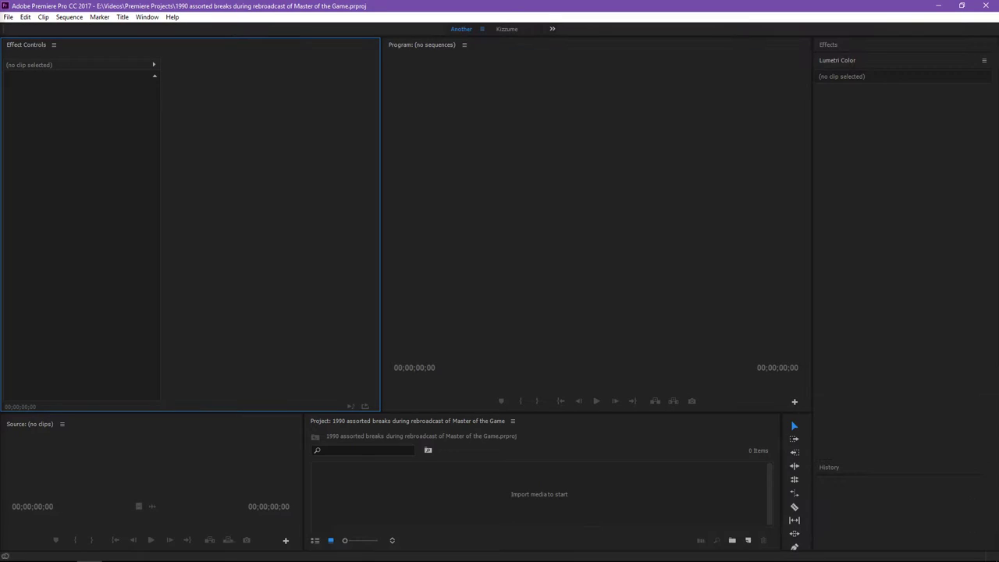
left_click(452, 495)
double_click(452, 496)
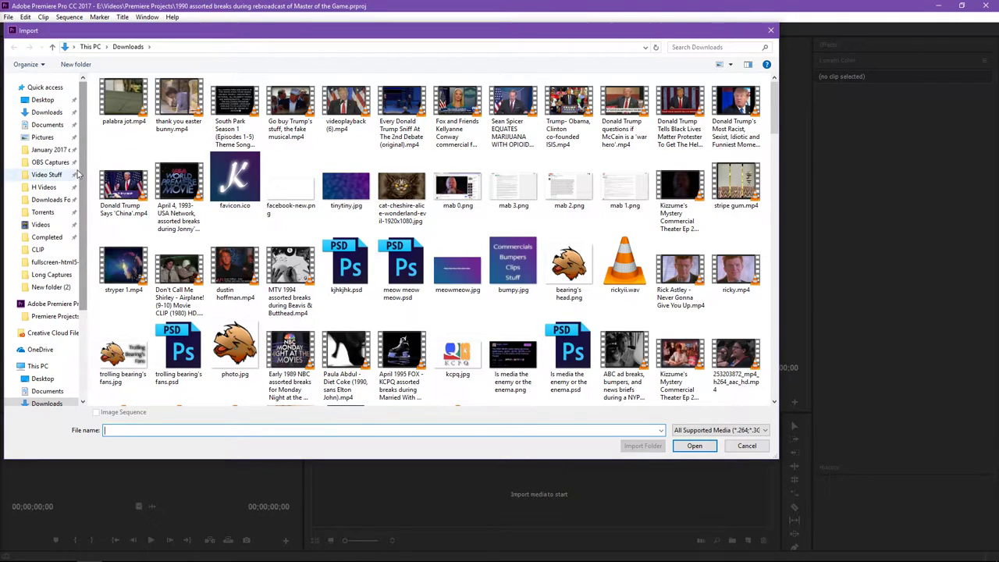
left_click(50, 162)
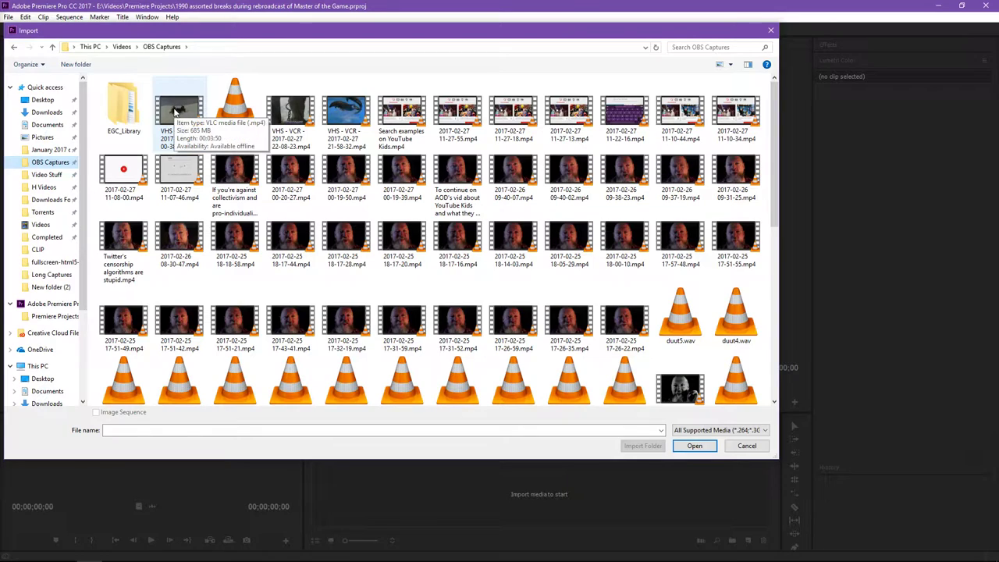
double_click(175, 110)
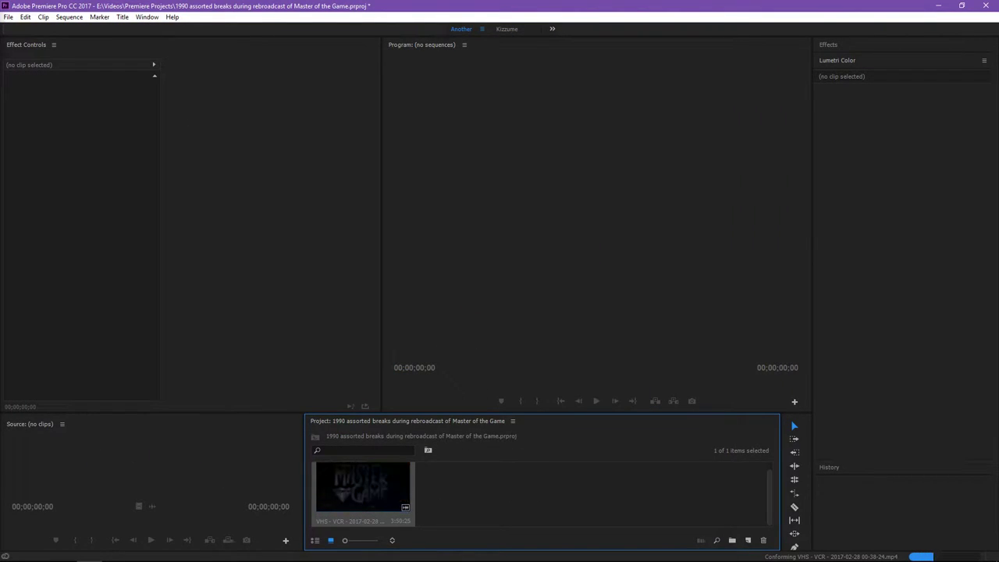
left_click_drag(363, 488, 748, 540)
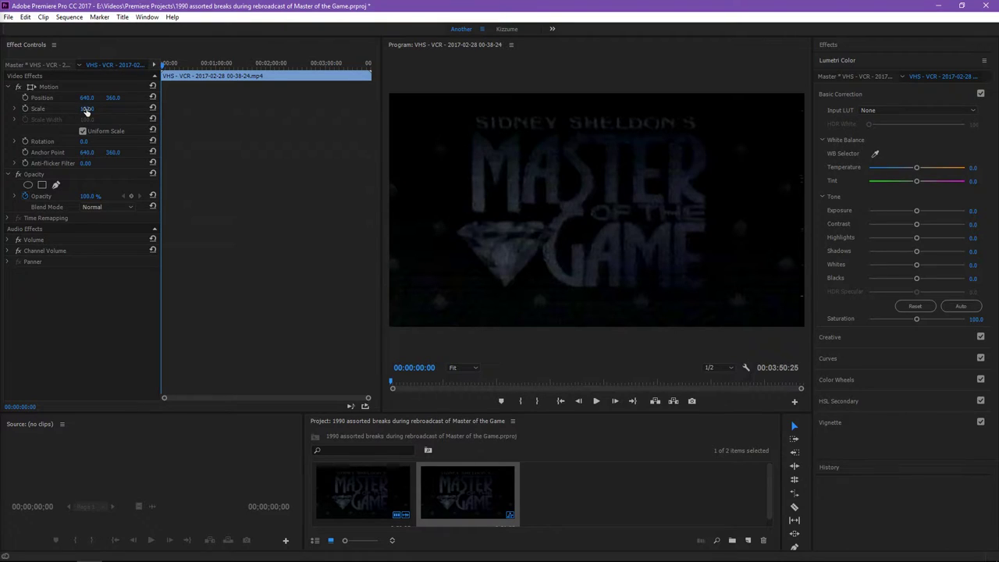
Turn off Uniform Scale for the sequence's clip and set its Scale Width to 75
left_click(82, 133)
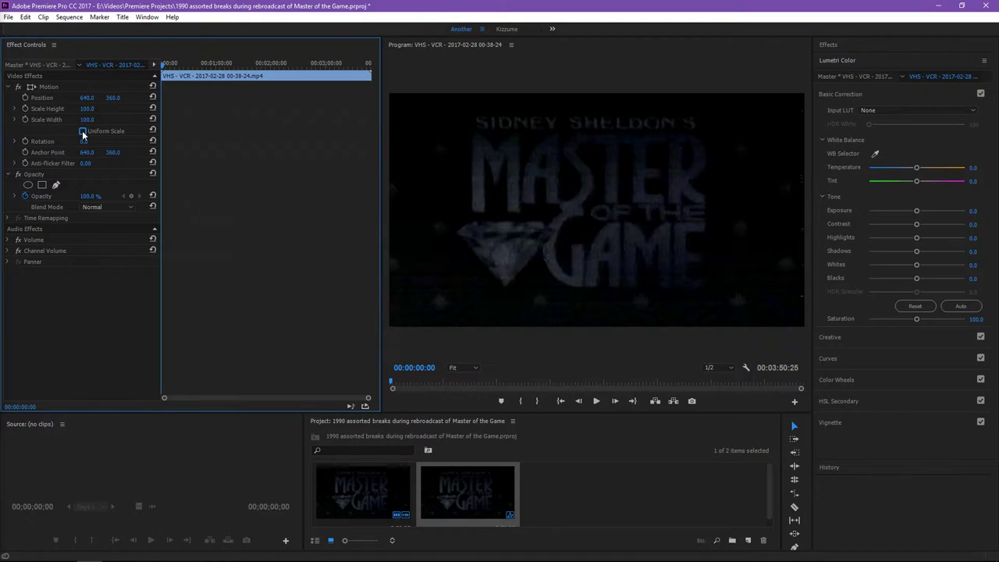
left_click(84, 119)
type("75")
key("Return")
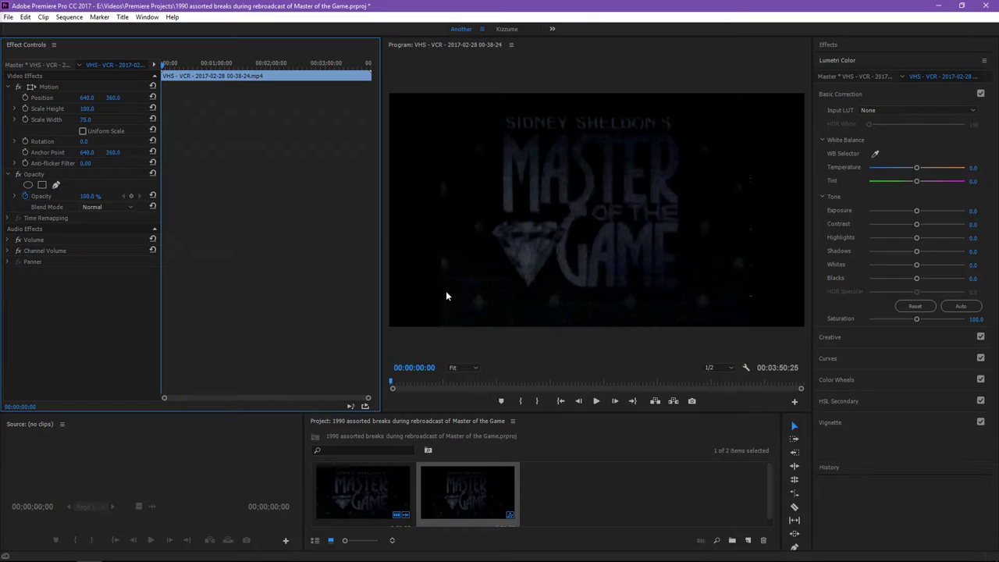
Set the sequence's horizontal frame size to 960 and accept deleting its preview files
left_click(69, 16)
left_click(79, 30)
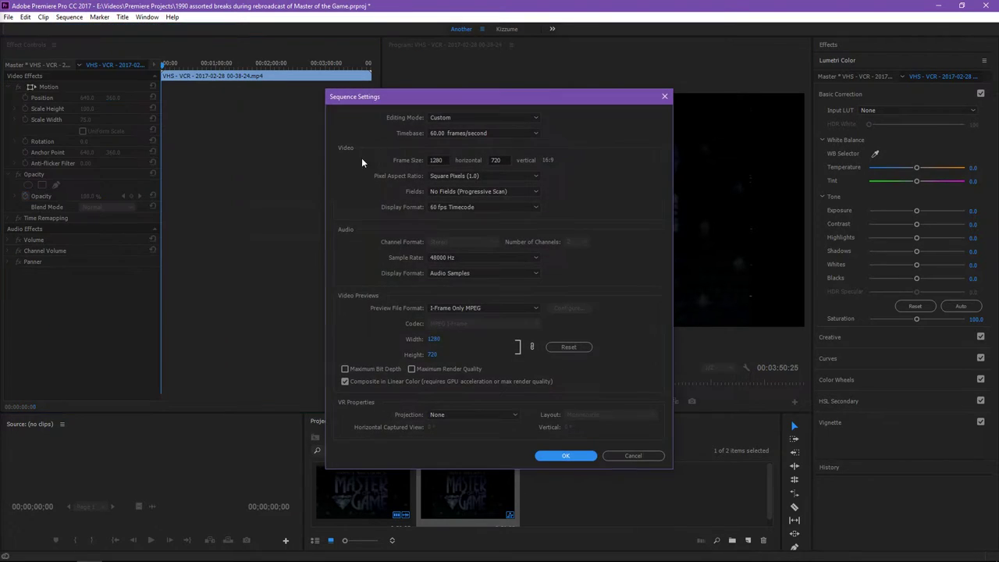
left_click(445, 160)
type("964")
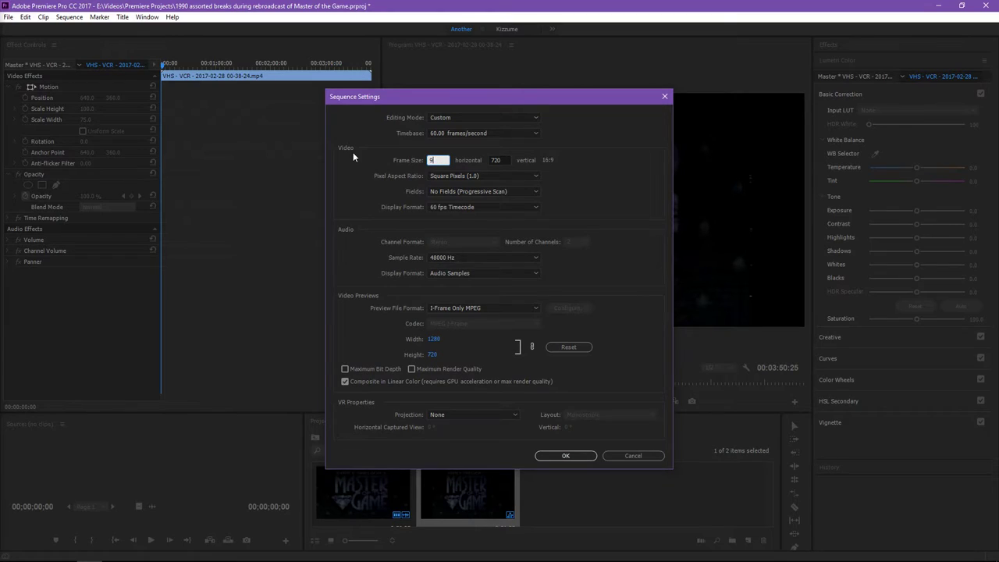
key("BackSpace")
type("0")
left_click(565, 457)
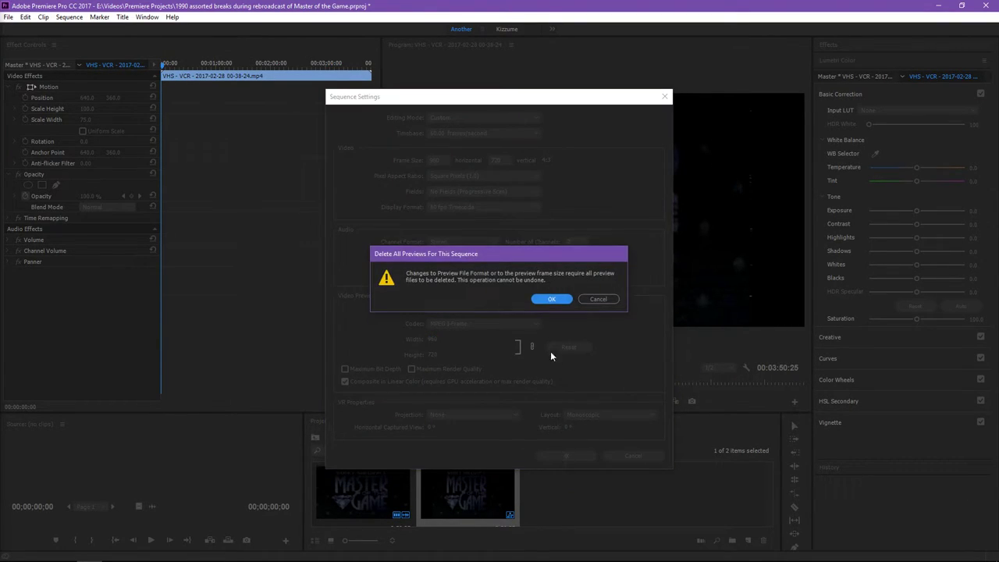
left_click(557, 297)
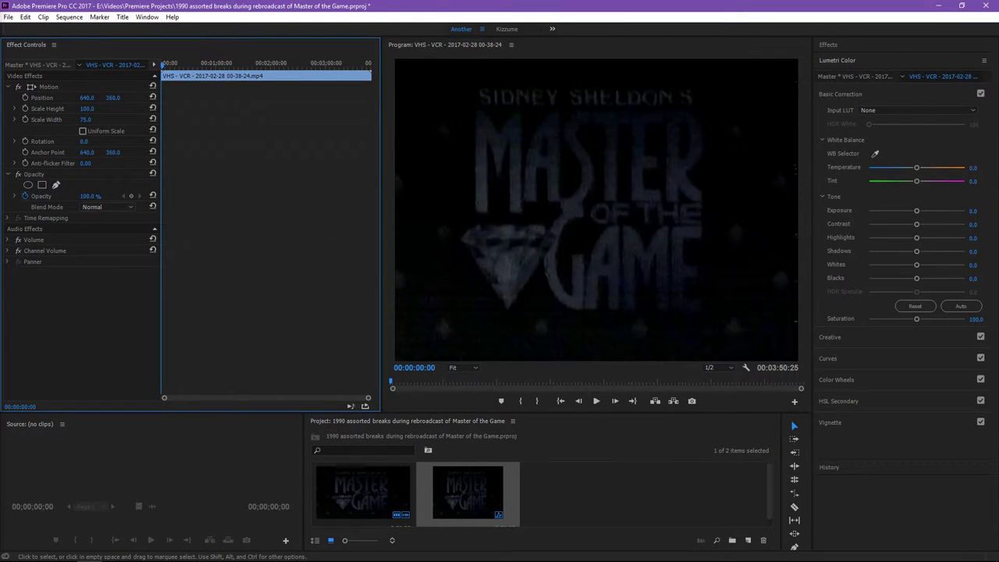
Play and shuttle through the sequence to examine the picture and colours of the captured footage
key("space")
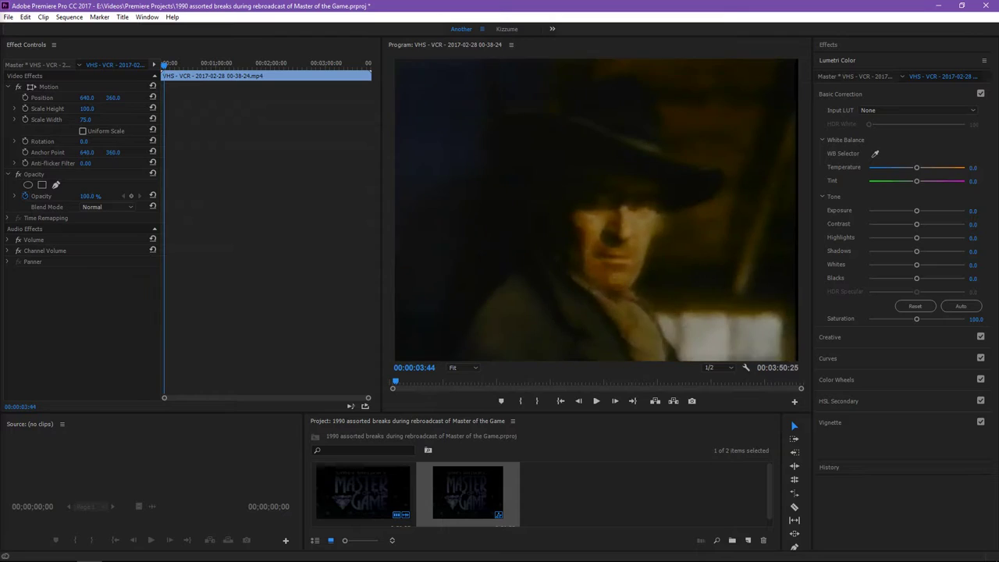
key("j")
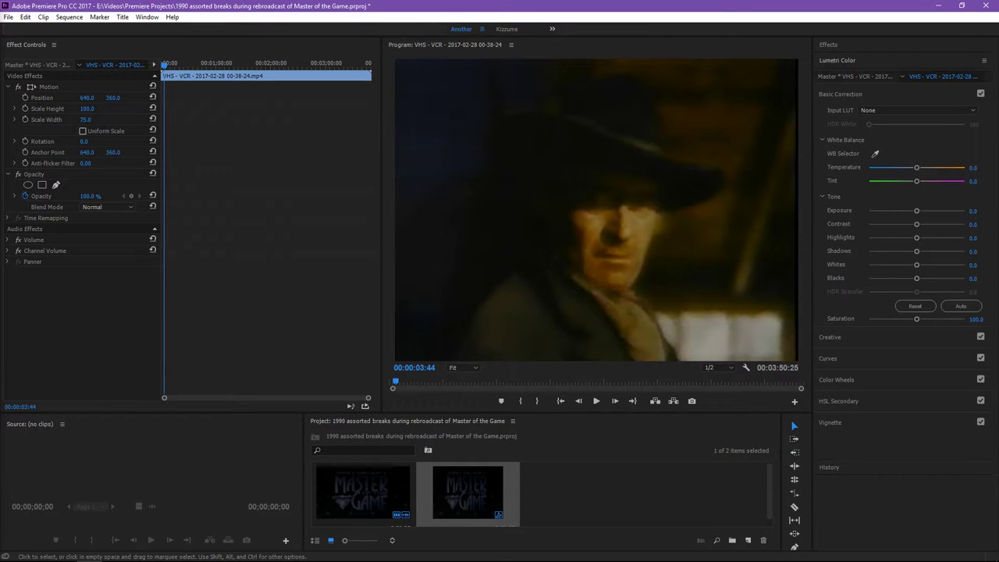
key("Down")
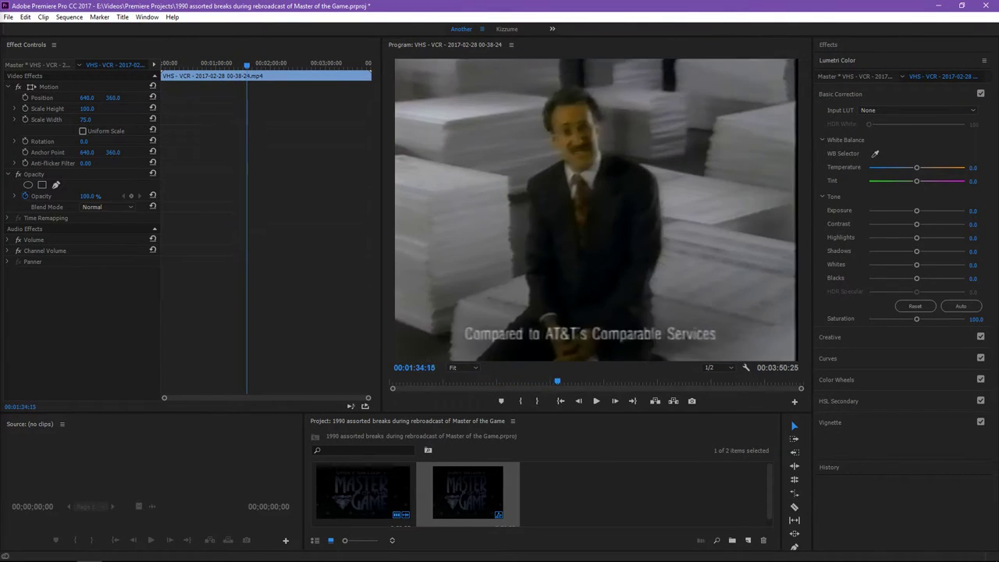
key("j")
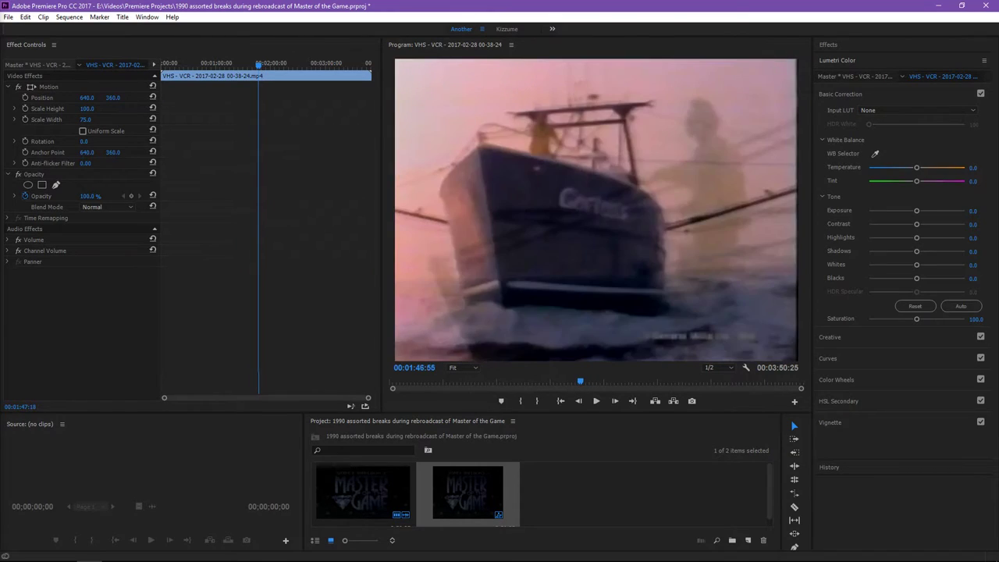
key("j")
key("j")
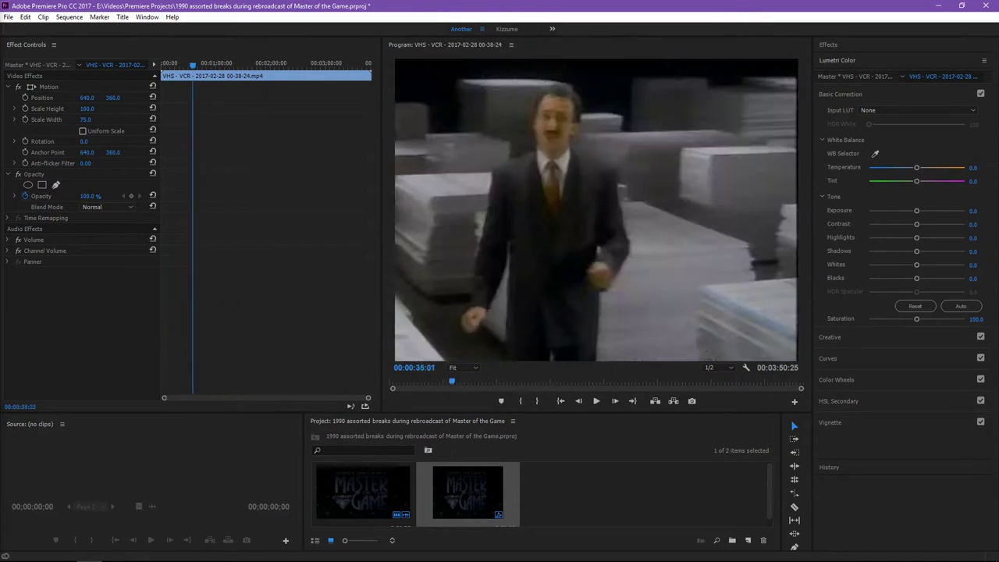
key("l")
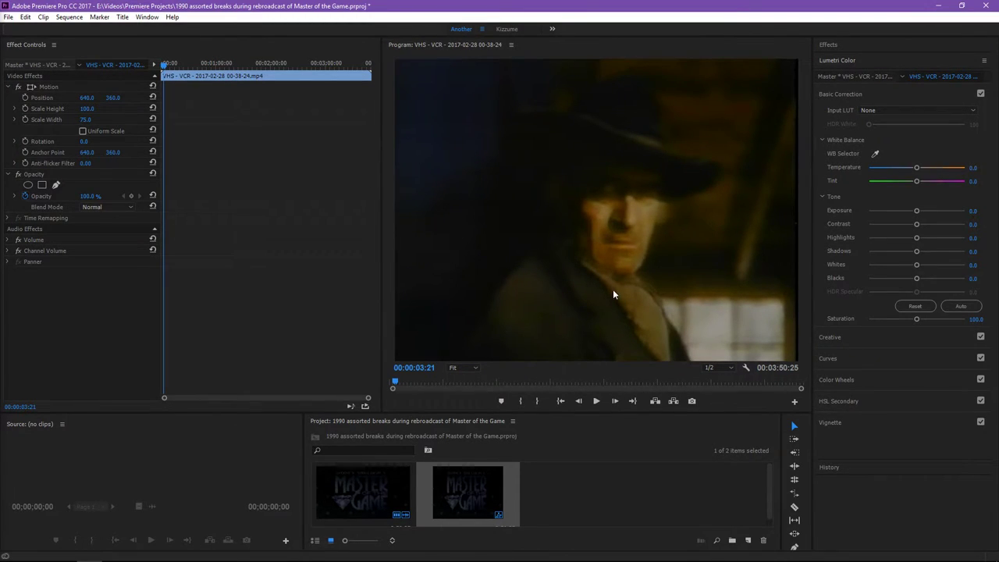
Find the Color Balance (HLS) effect, apply it to the clip and set its Hue to -13
left_click(850, 45)
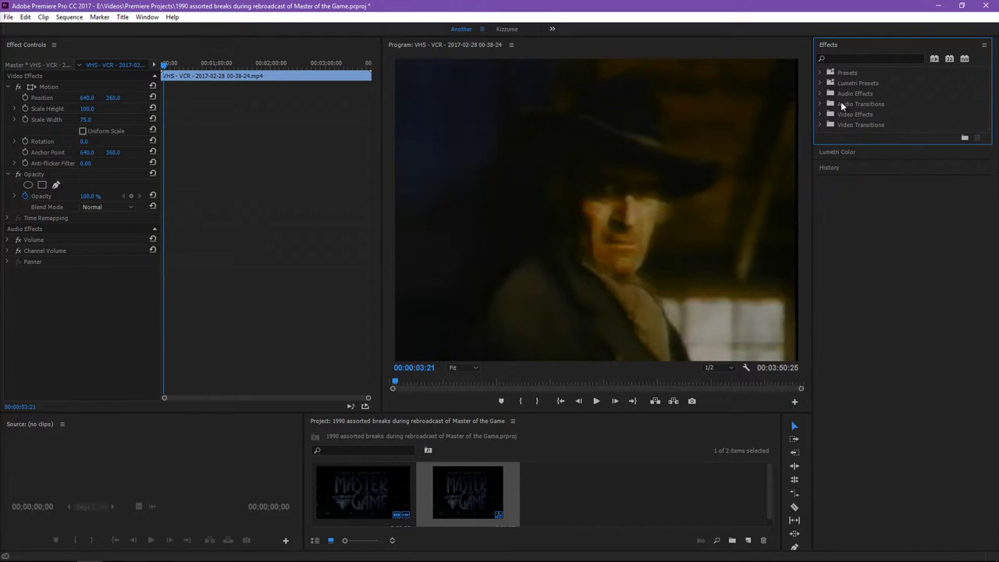
left_click(839, 59)
type("colo")
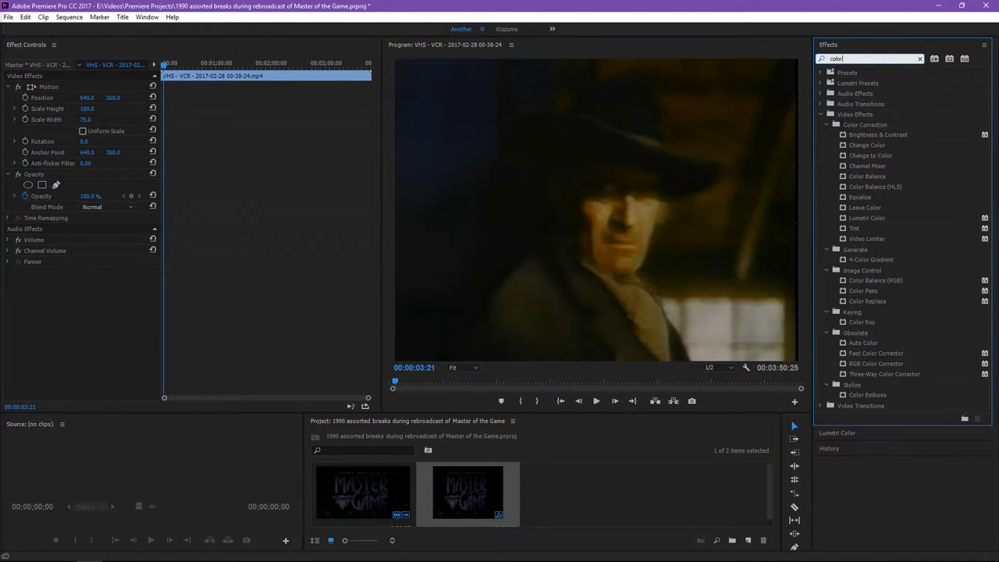
type("r")
left_click_drag(845, 188, 55, 308)
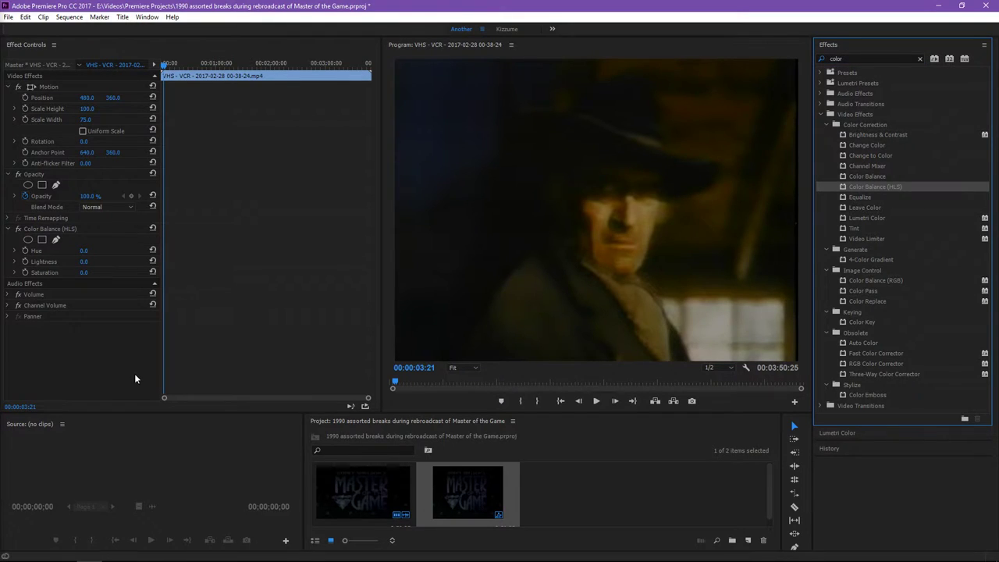
left_click_drag(84, 251, 87, 251)
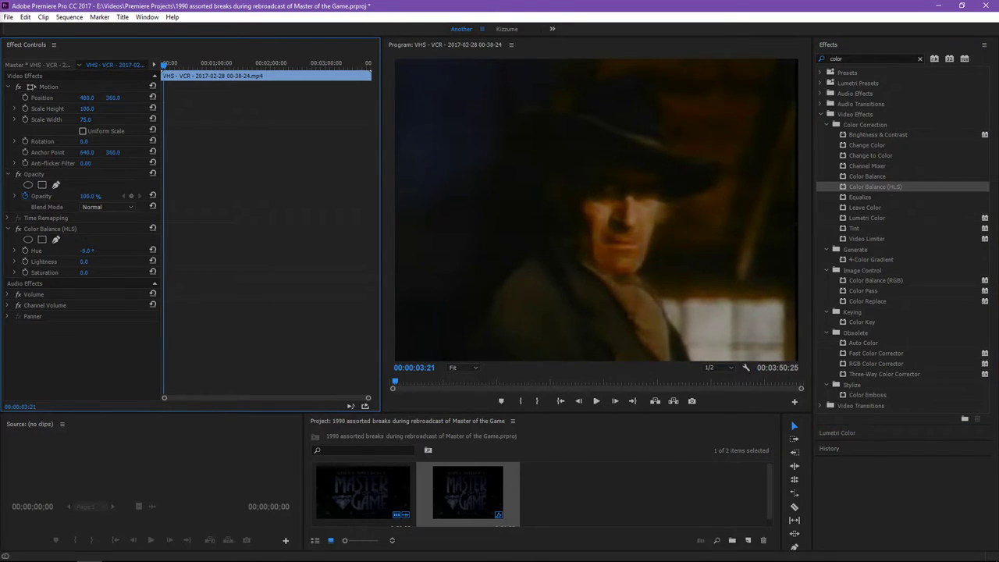
mouse_move(86, 250)
left_mouse_down()
mouse_move(42, 251)
mouse_move(82, 250)
left_mouse_up()
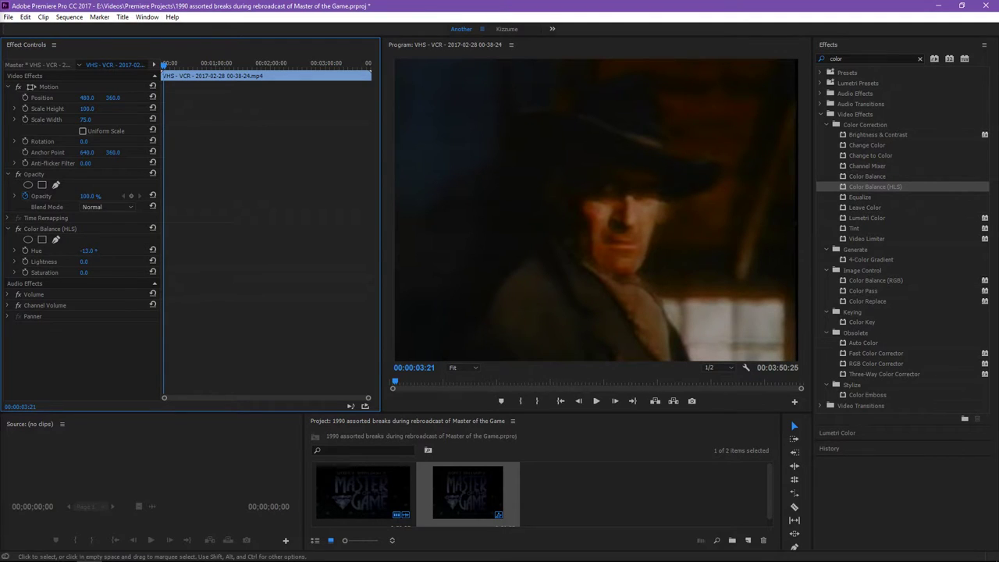
Compare the dining room frame at 00:00:26:49 with the Color Balance (HLS) Hue at 0 and at -13
left_click_drag(164, 63, 185, 63)
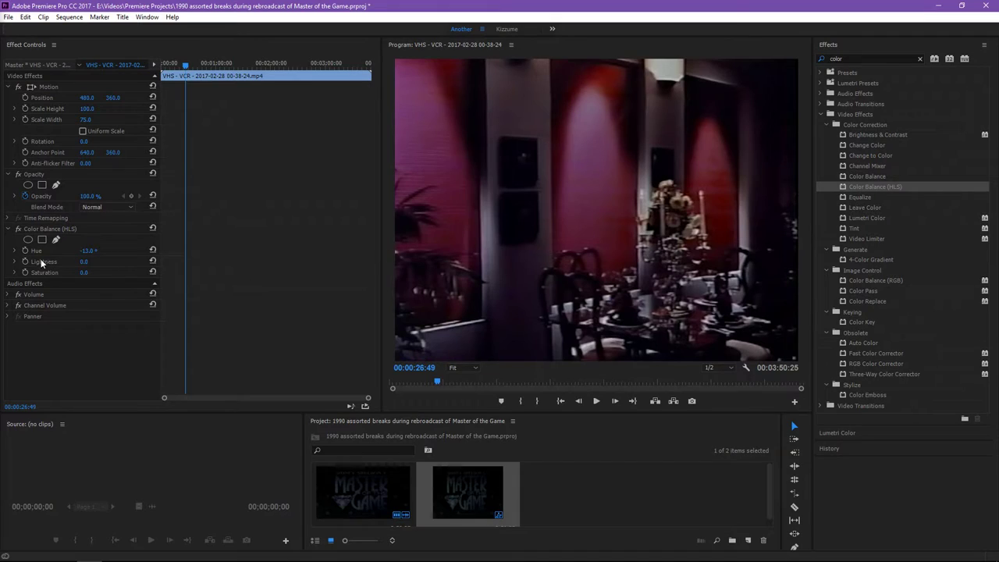
left_click(86, 251)
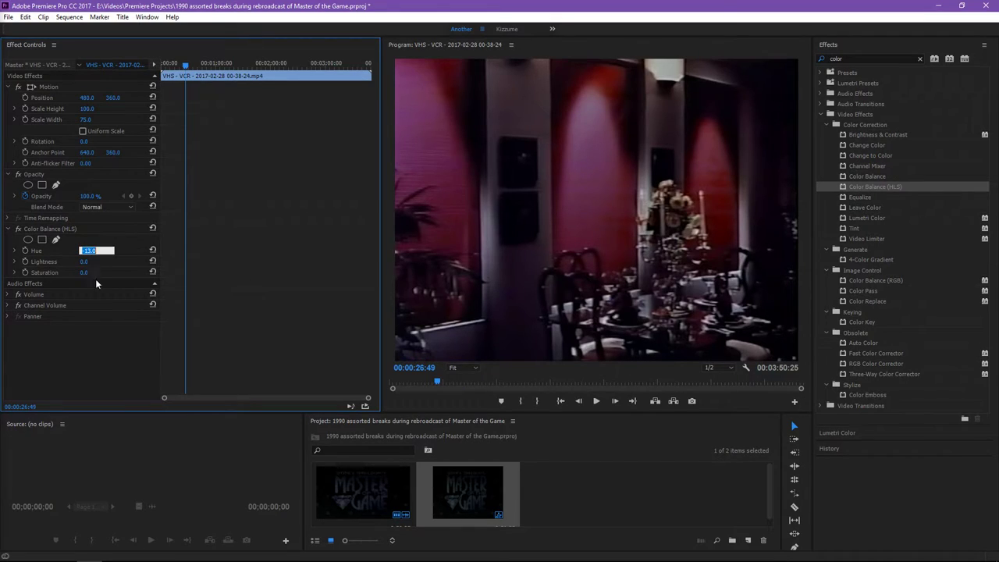
type("0")
key("Return")
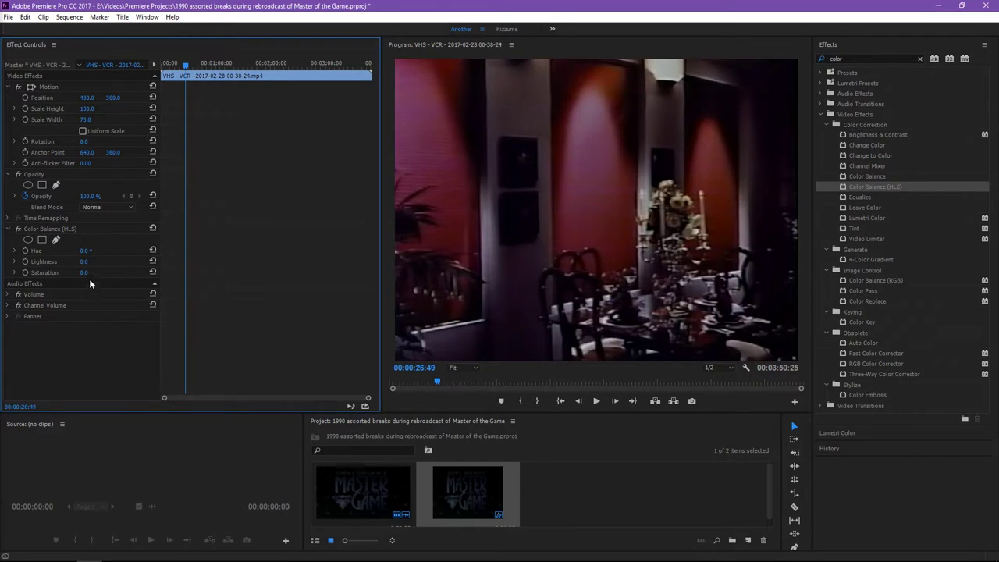
left_click(83, 250)
type("-13")
key("Return")
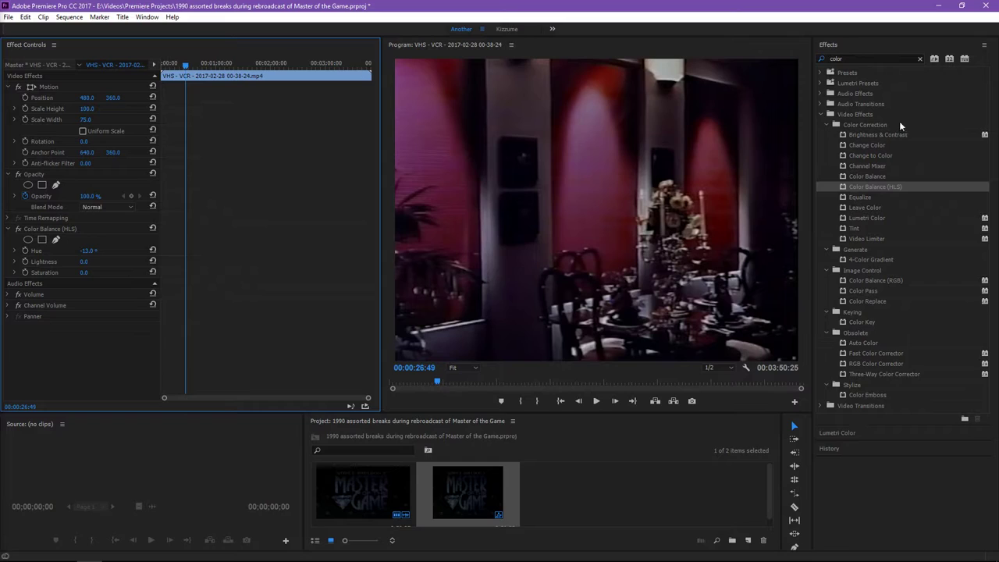
In Lumetri Color's Hue Saturation Curve, add points at orange and magenta and slightly adjust a third point at red
left_click(847, 434)
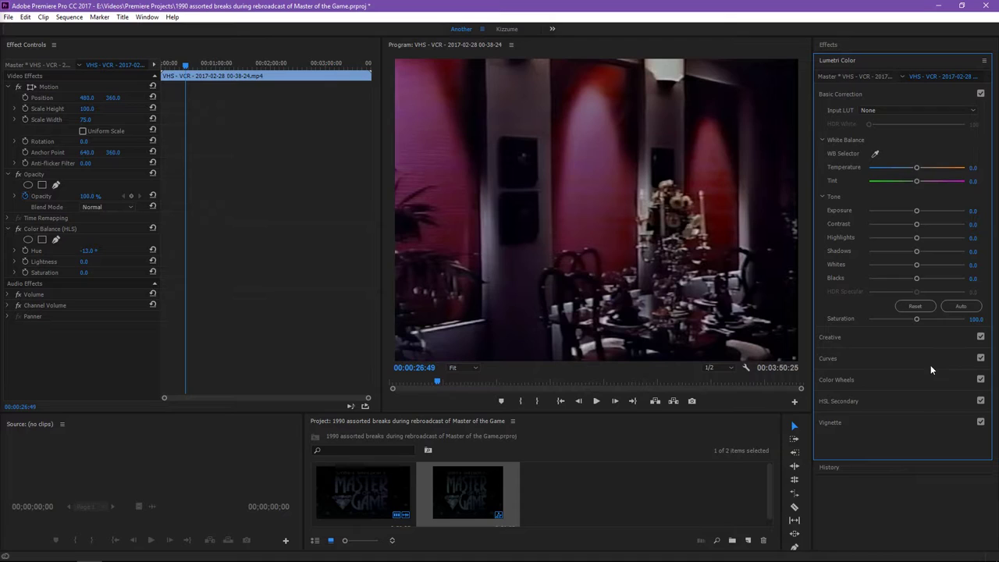
left_click(892, 363)
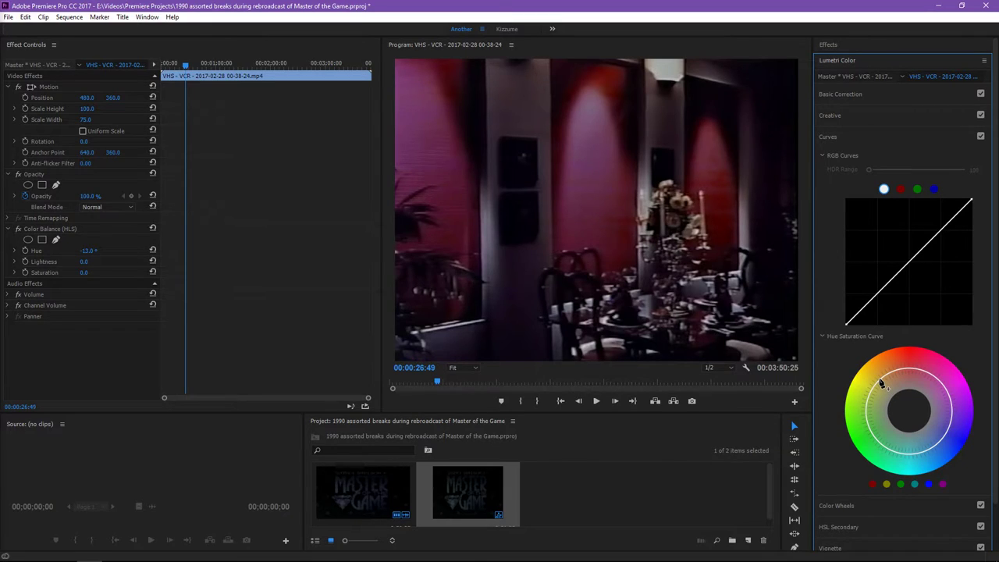
left_click(880, 383)
left_click(946, 388)
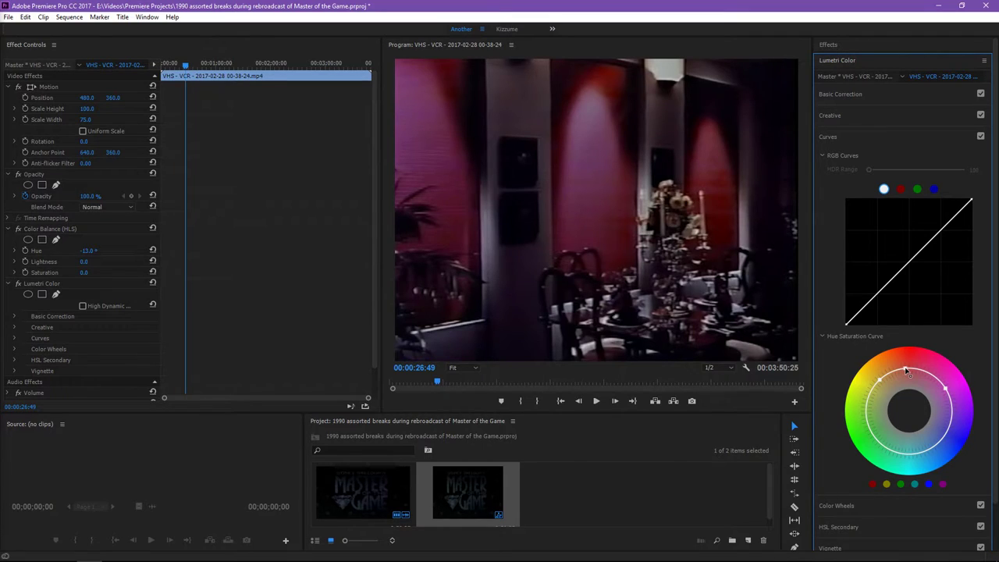
left_click_drag(906, 371, 909, 373)
In HSL Secondary, sample the magenta wall panel between the pillars as the key colour and raise the correction Temperature to 40.2
left_click(922, 136)
left_click(875, 180)
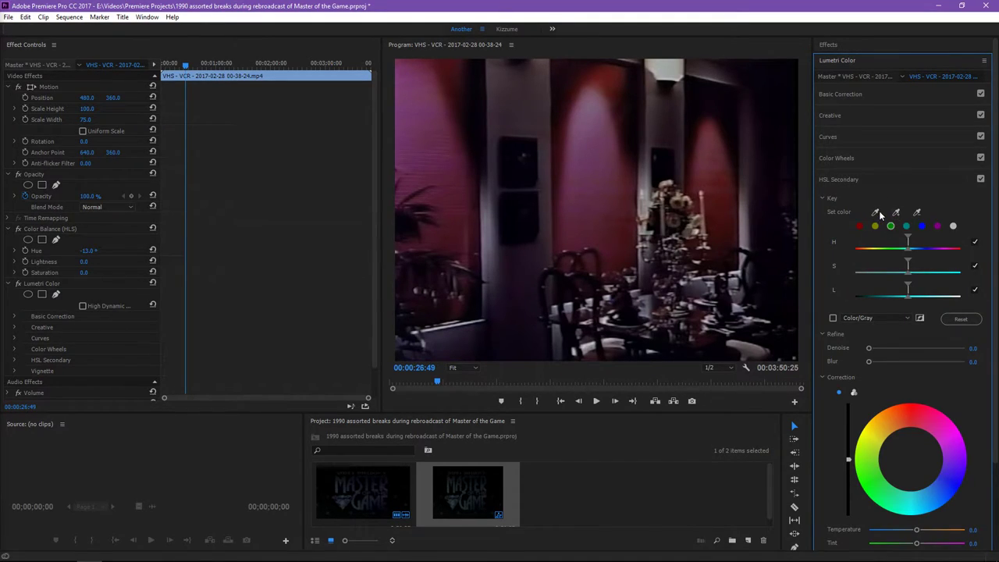
left_click(875, 211)
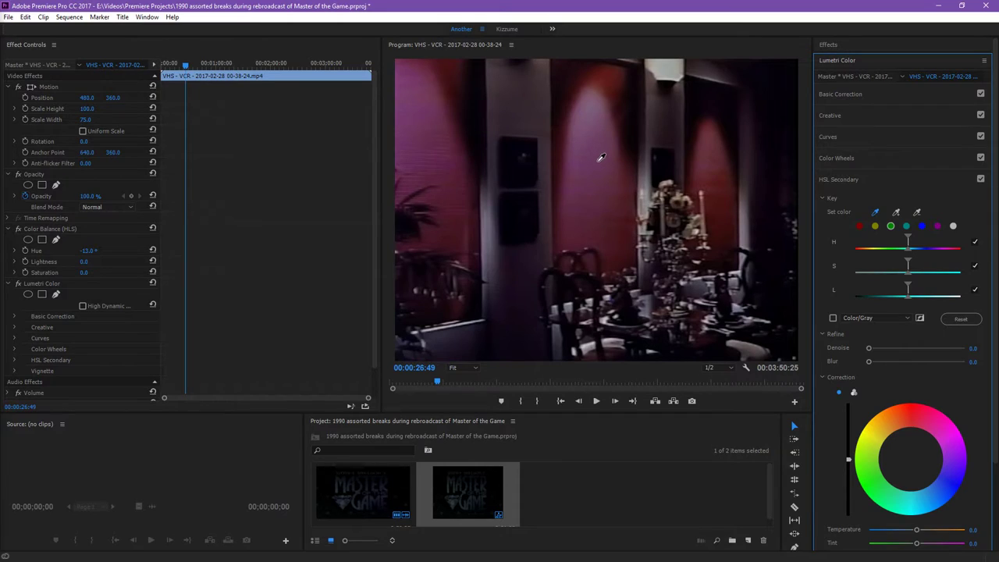
left_click(598, 161)
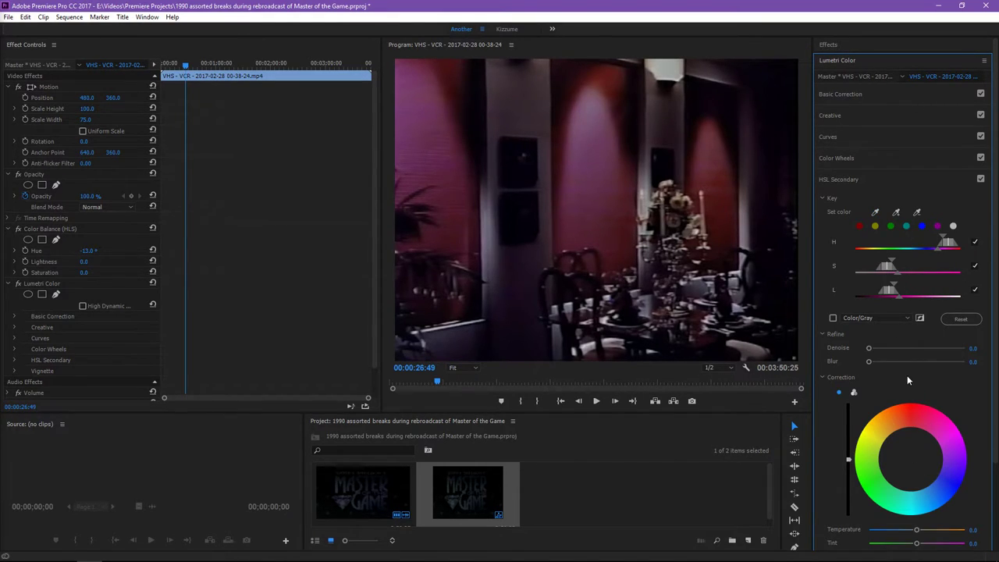
scroll(919, 385, "down", 1)
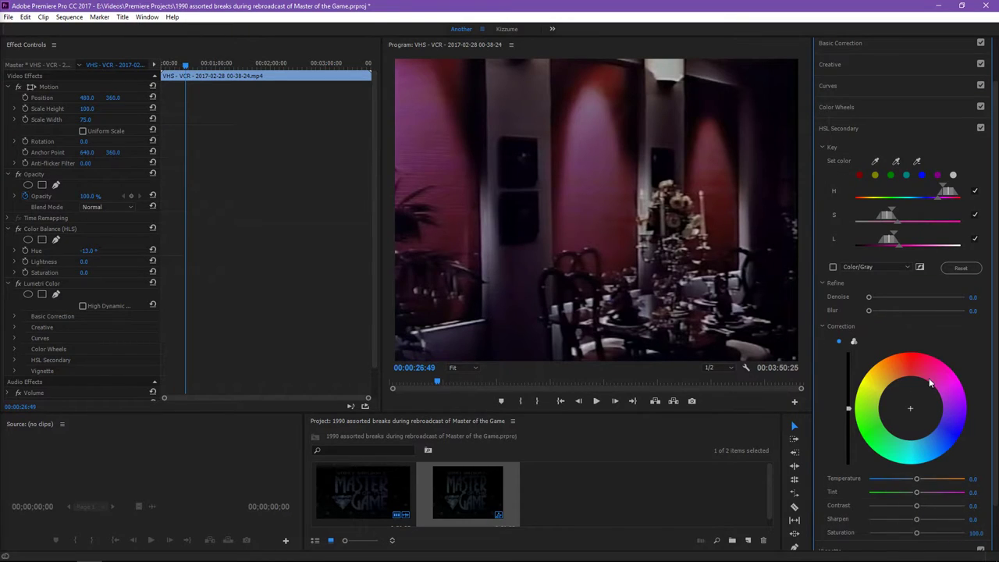
left_click_drag(917, 480, 931, 479)
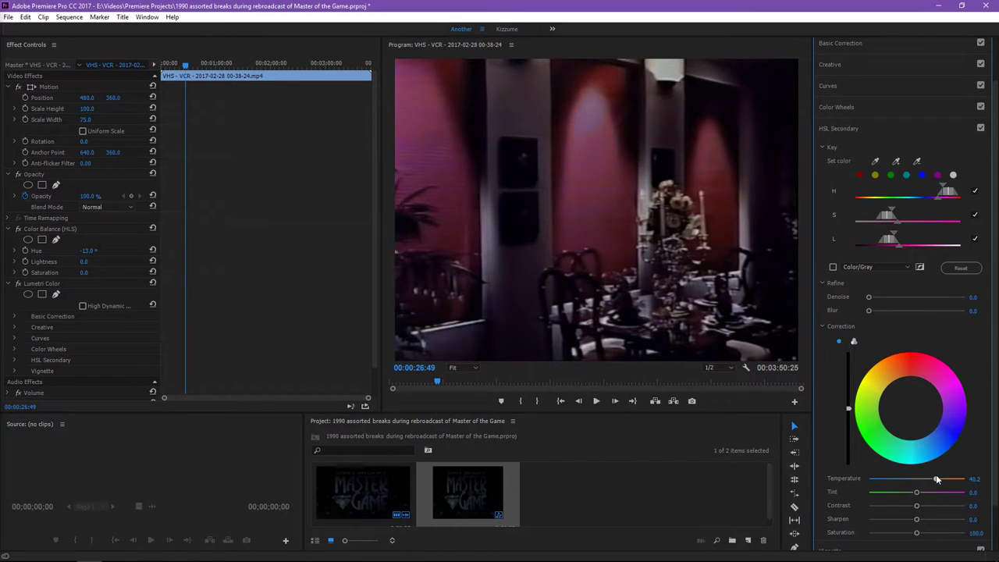
Extend the HSL Secondary key range with further colour samples from the middle wall panel and the area beside the flowers
left_click(897, 161)
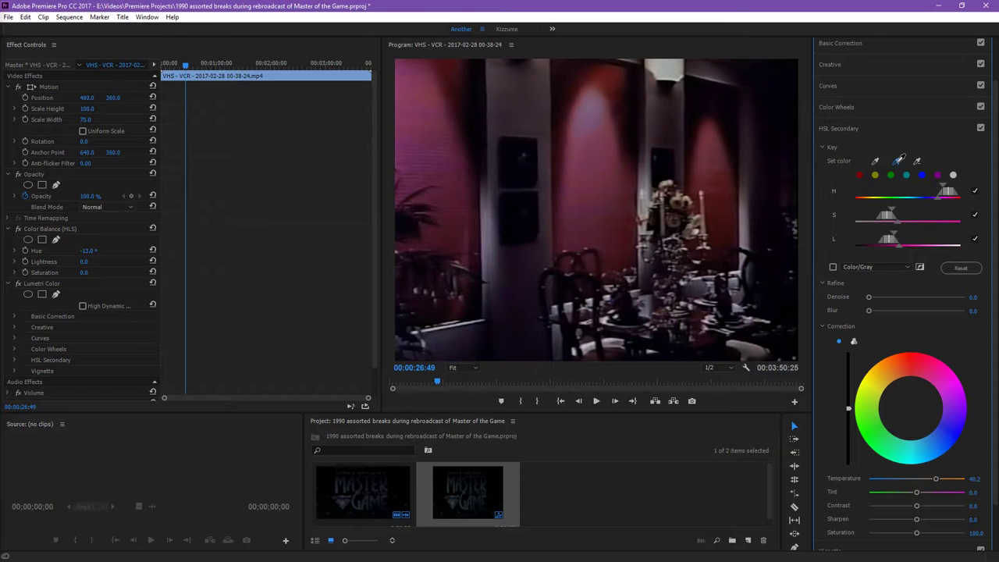
left_click(589, 160)
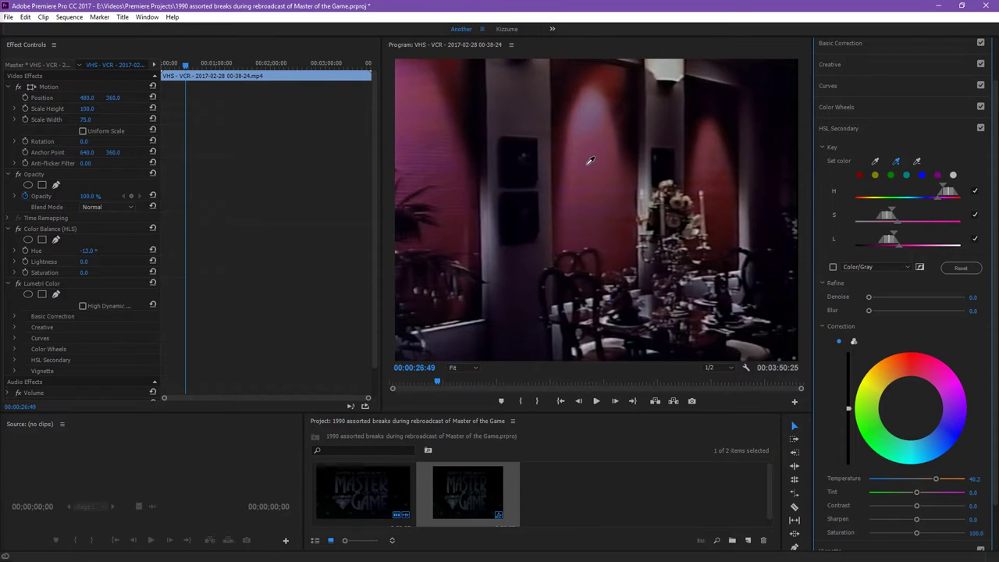
left_click(896, 162)
left_click(598, 205)
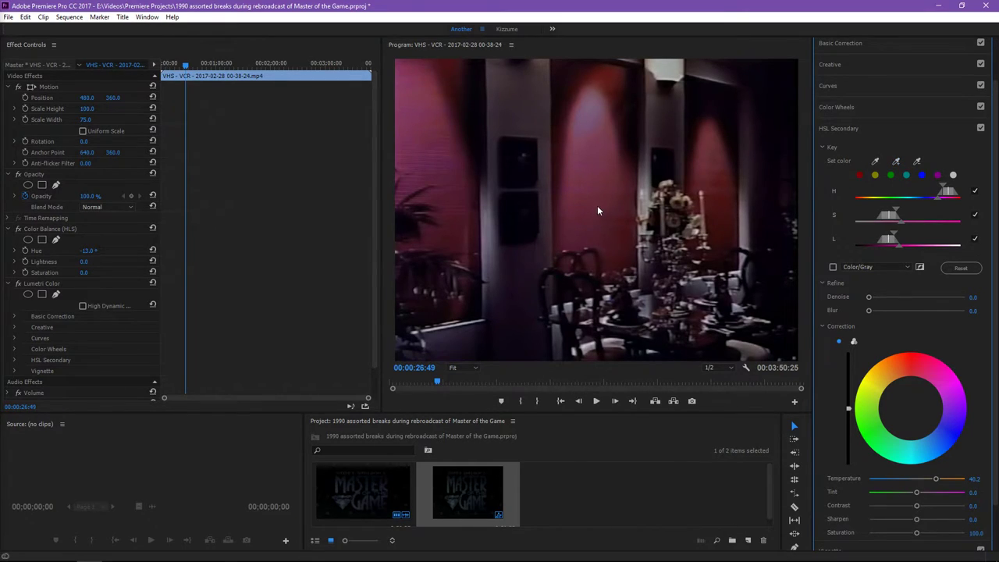
left_click(896, 161)
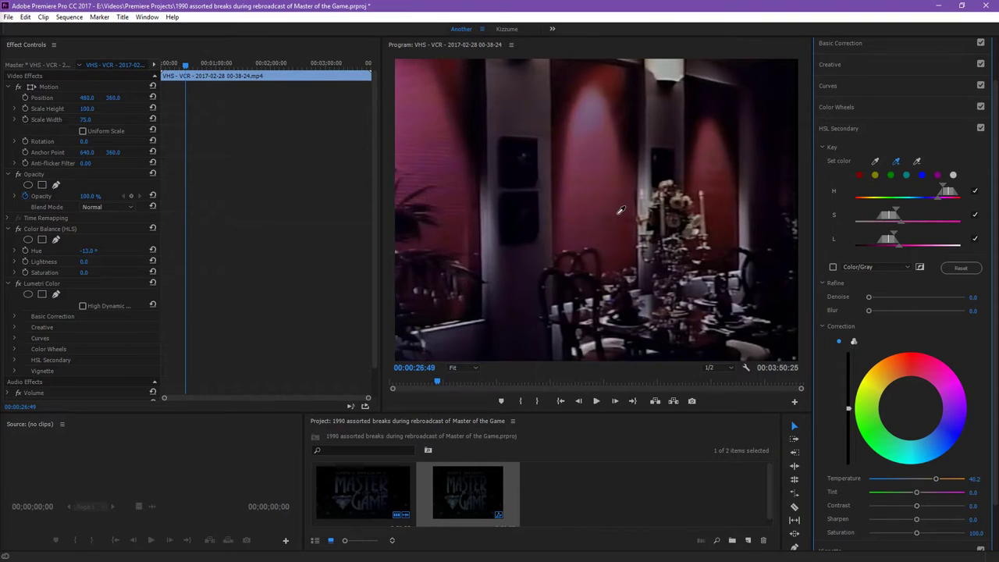
left_click(610, 210)
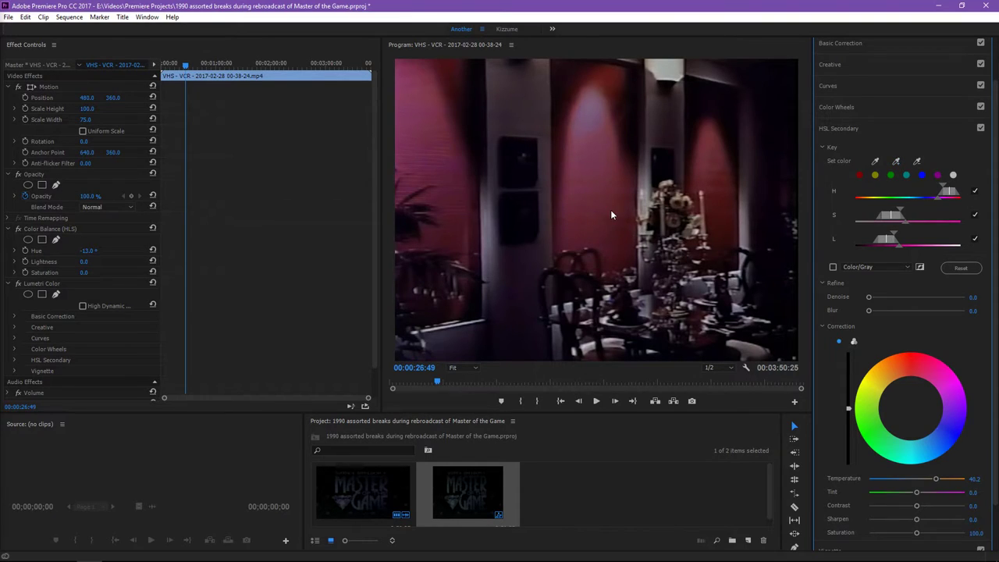
left_click(897, 162)
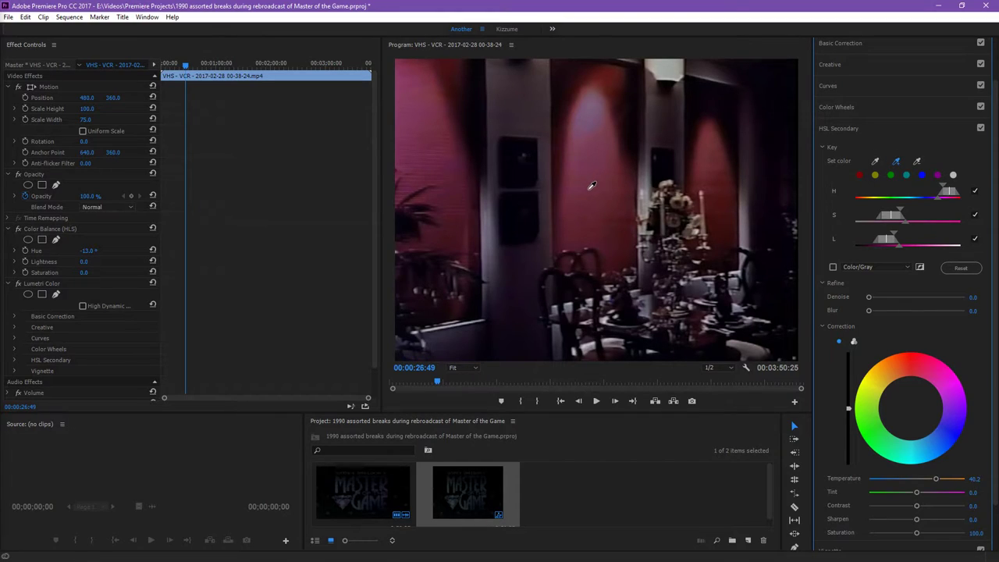
left_click(668, 195)
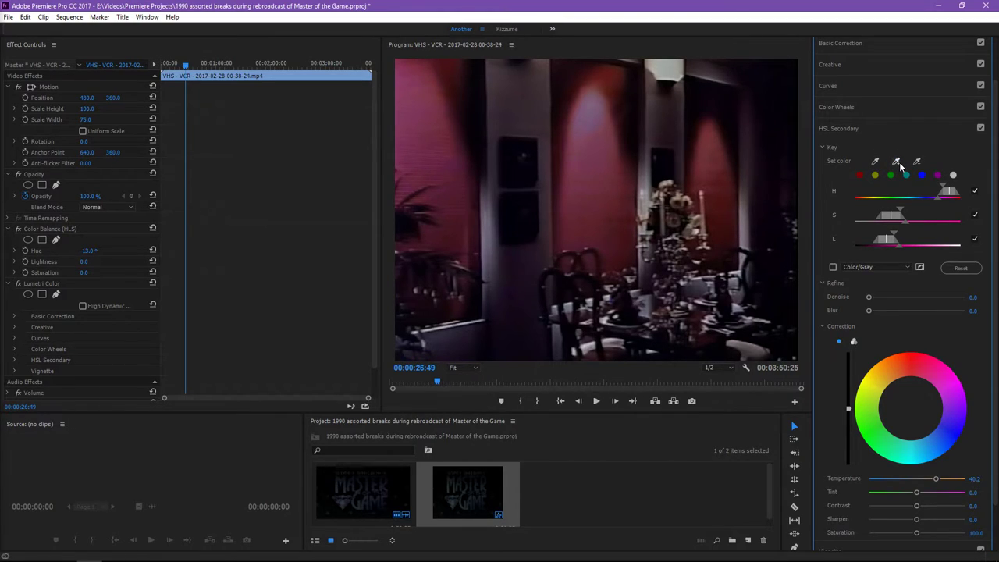
Add several colour samples from the pink wall on the picture's left side to the HSL Secondary key
left_click(897, 162)
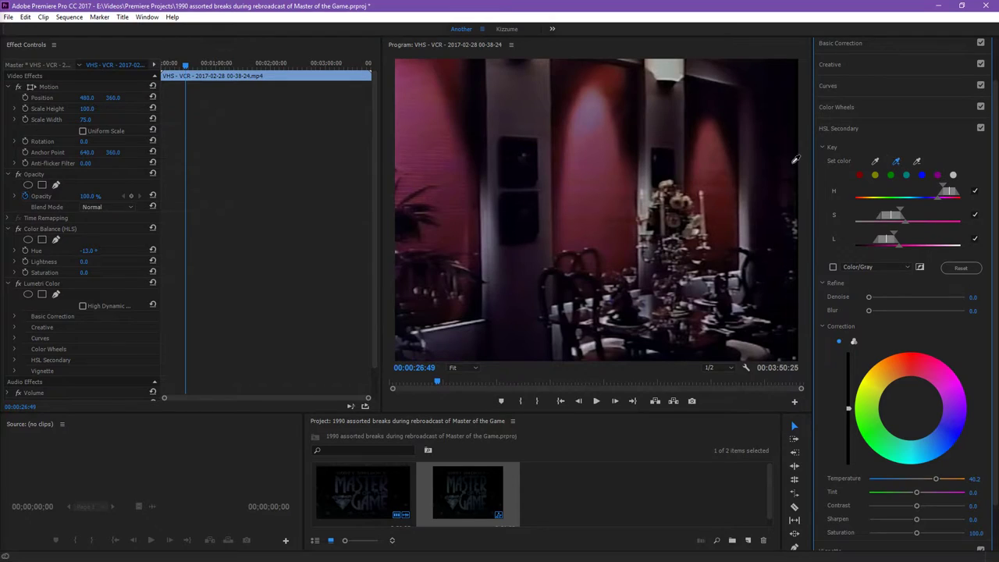
left_click(454, 169)
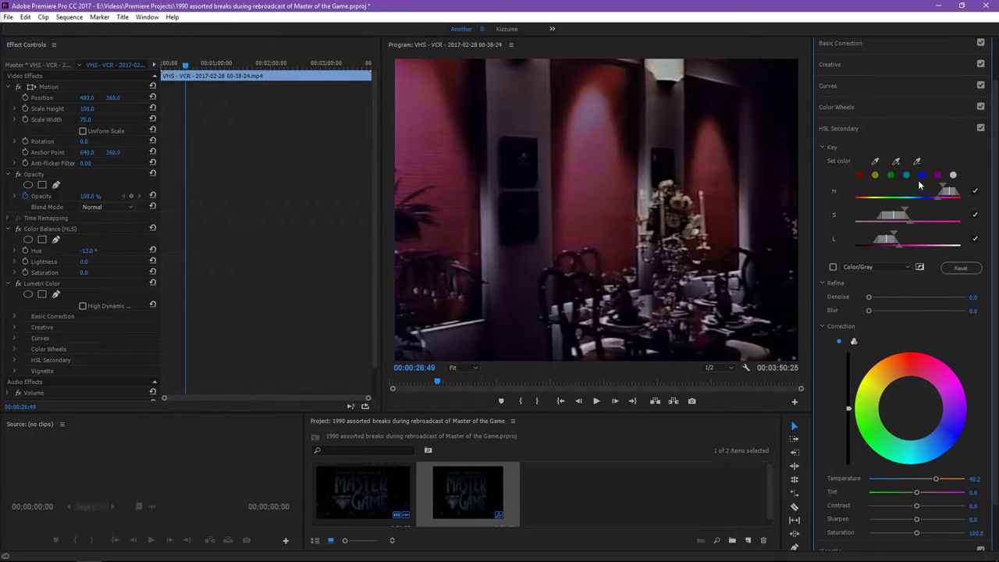
left_click(898, 161)
left_click(457, 166)
left_click(896, 162)
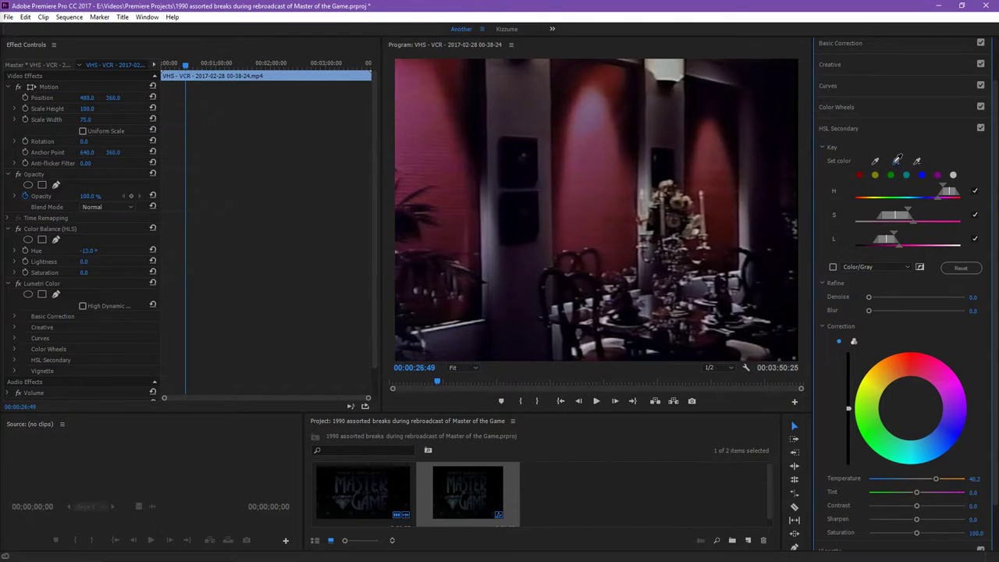
left_click(415, 114)
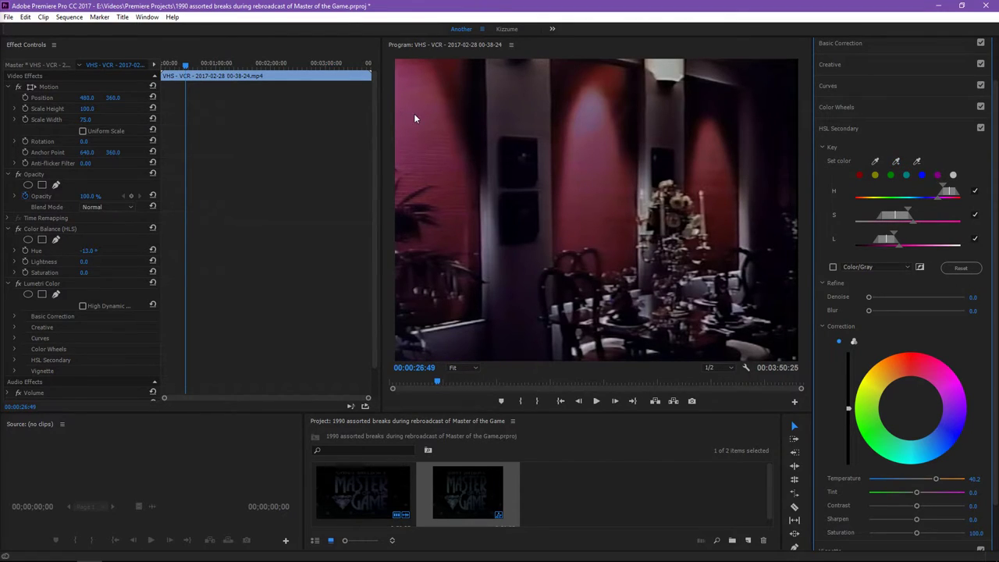
Set the HSL Secondary Temperature to 18.5 and Tint to about -4.2, and compare the frame with the correction off and on
mouse_move(936, 477)
left_mouse_down()
mouse_move(905, 492)
mouse_move(925, 479)
left_mouse_up()
left_click(981, 129)
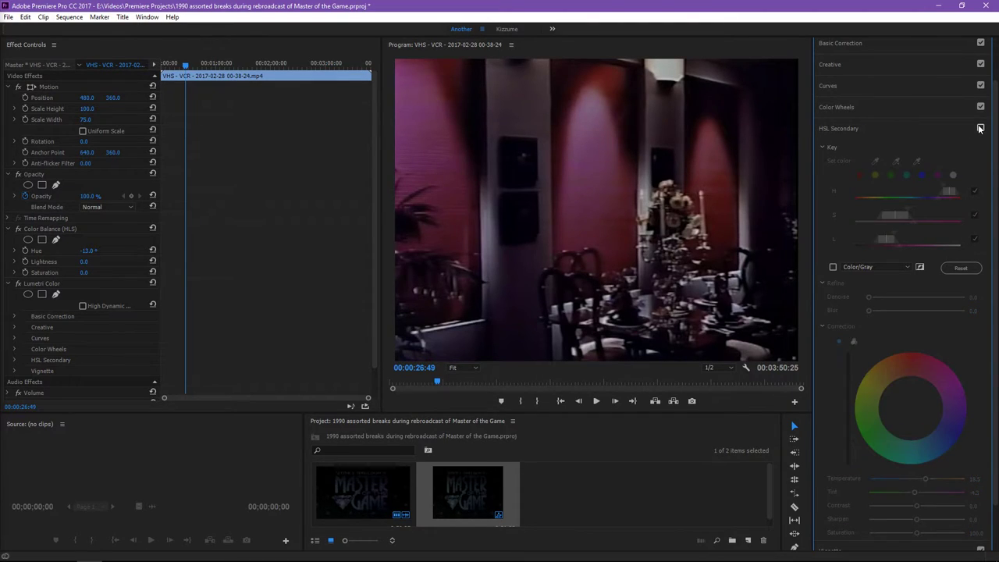
left_click(980, 129)
left_click(980, 129)
left_click(980, 129)
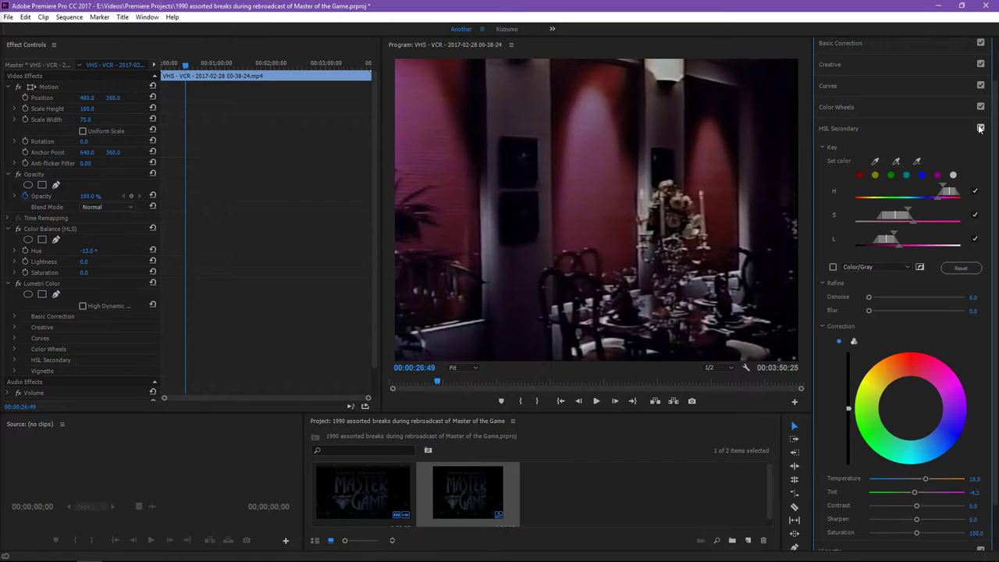
left_click(980, 129)
left_click(980, 129)
Shuttle forward through the commercials to the man among the paper stacks at 00:00:51:02 to check the corrected colours
key("l")
key("l")
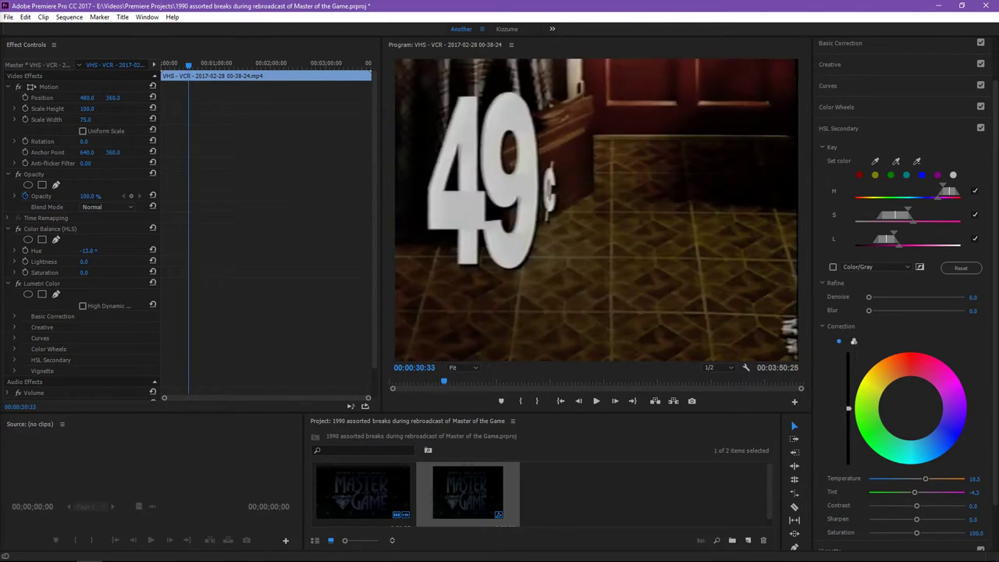
key("j")
key("j")
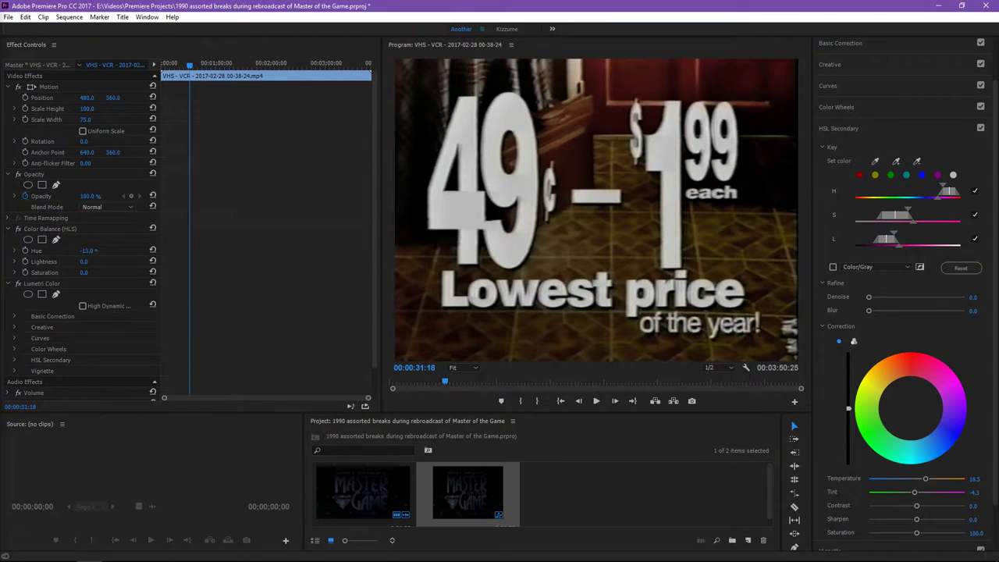
key("l")
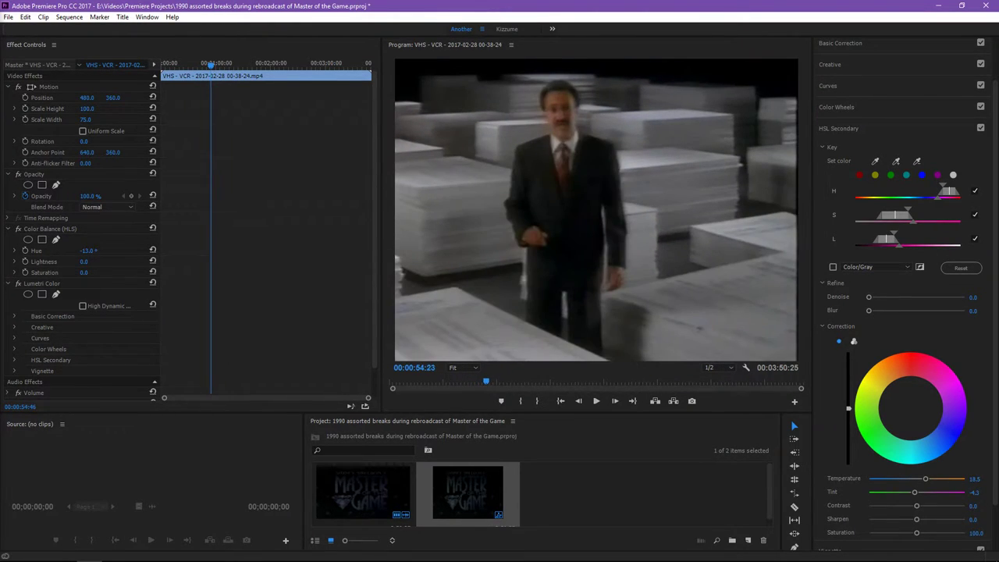
key("j")
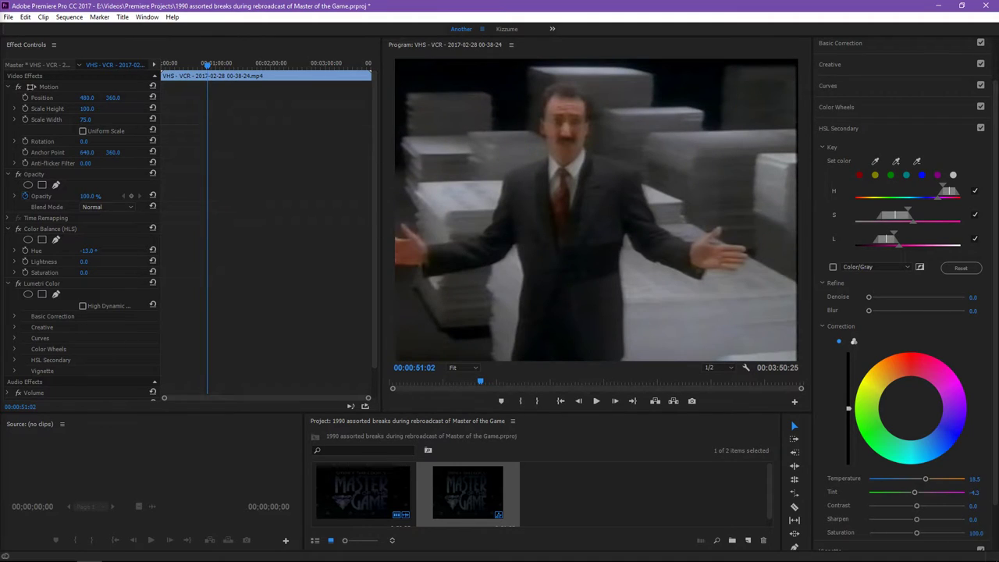
Try Color Balance (HLS) Hue values of -14 and -15 on this frame, and settle on a Hue of -19
left_click(86, 253)
type("-14")
key("Return")
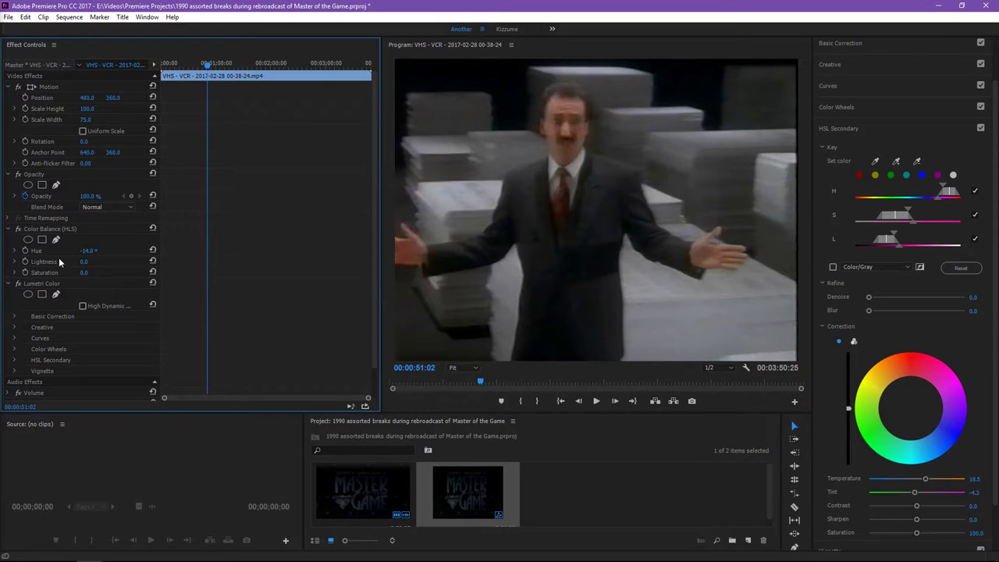
left_click(88, 252)
type("-15")
key("Return")
left_click_drag(88, 250, 84, 250)
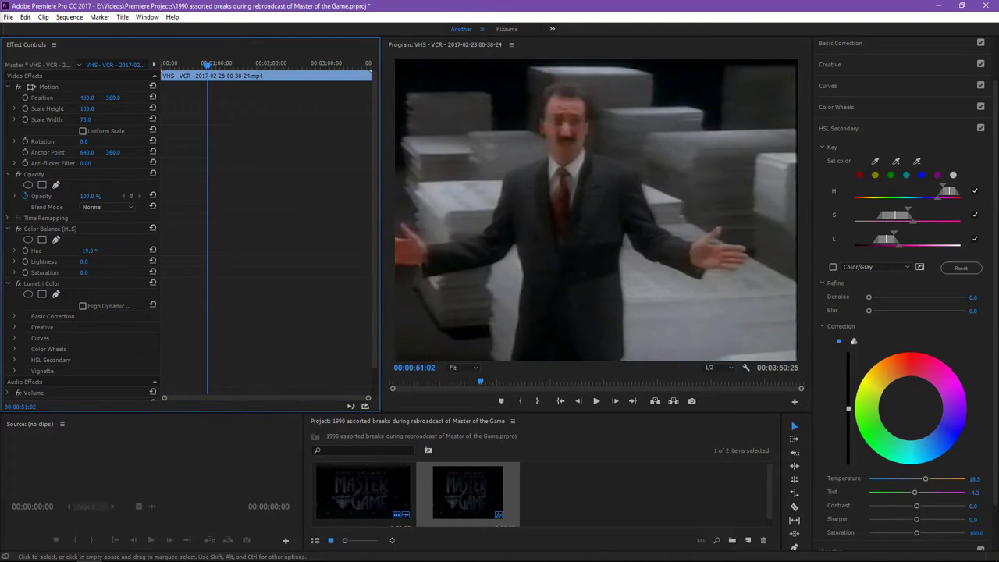
Go back to the dining room frame at 00:00:26:49 and compare it with the Color Balance (HLS) Hue at 0 and at -19
left_click_drag(206, 63, 185, 62)
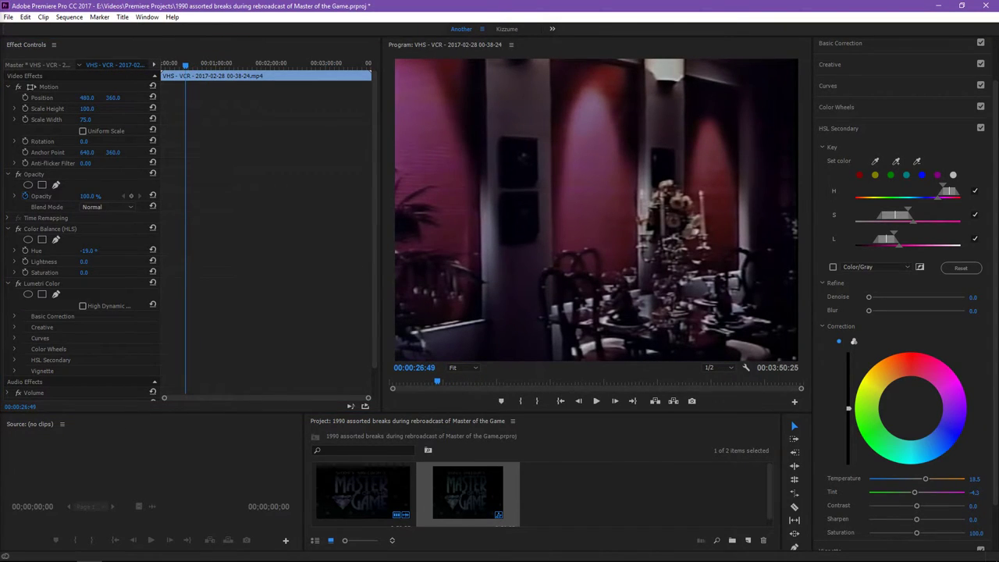
left_click(91, 251)
type("0")
key("Return")
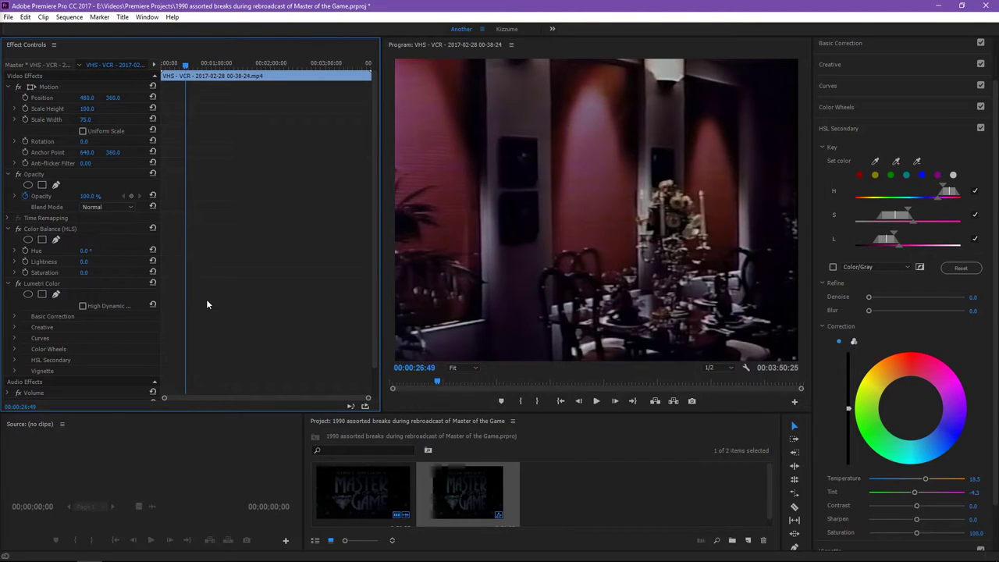
left_click(84, 251)
type("-19")
key("Return")
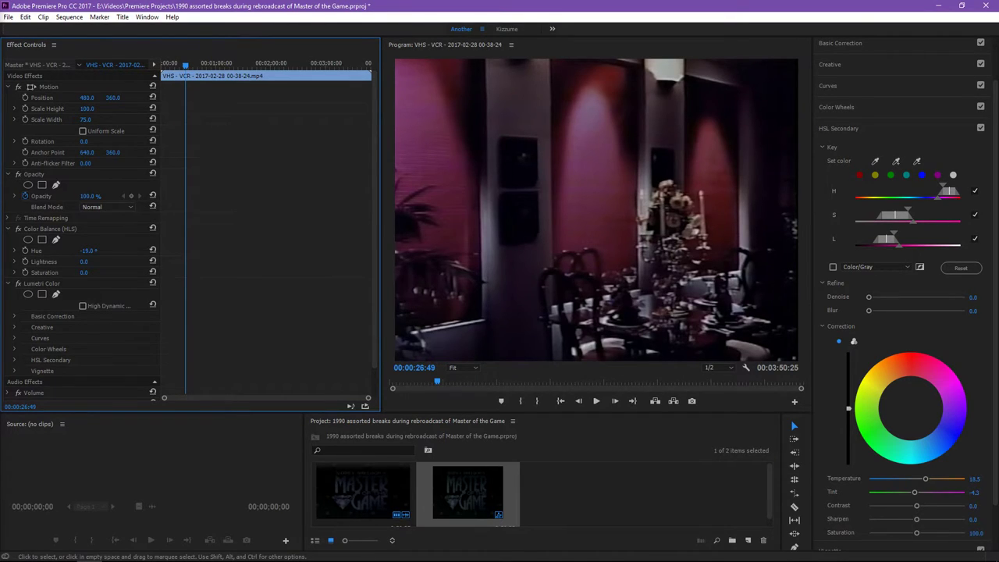
Play and shuttle through the commercials in both directions to examine the colours with the new hue setting
key("Up")
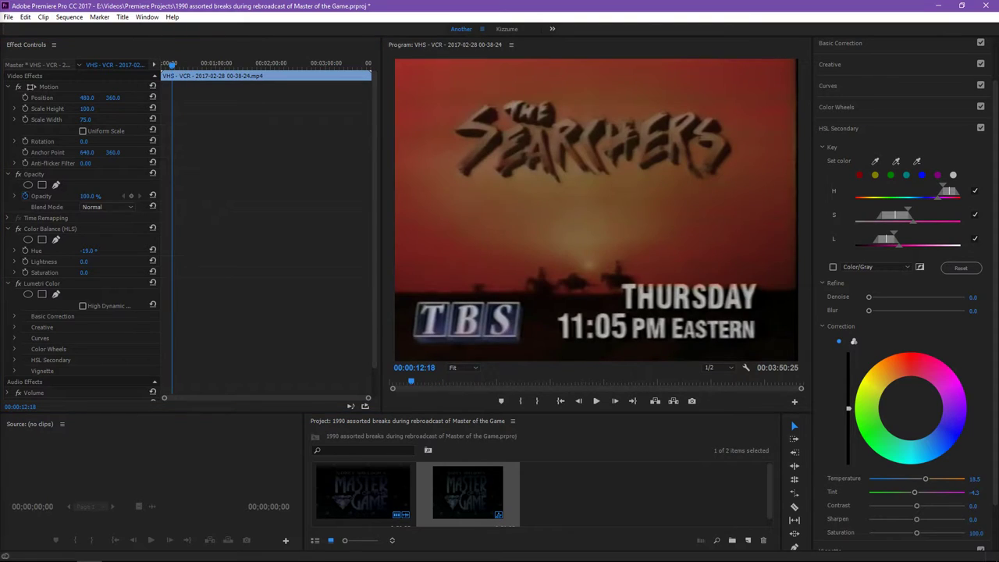
key("space")
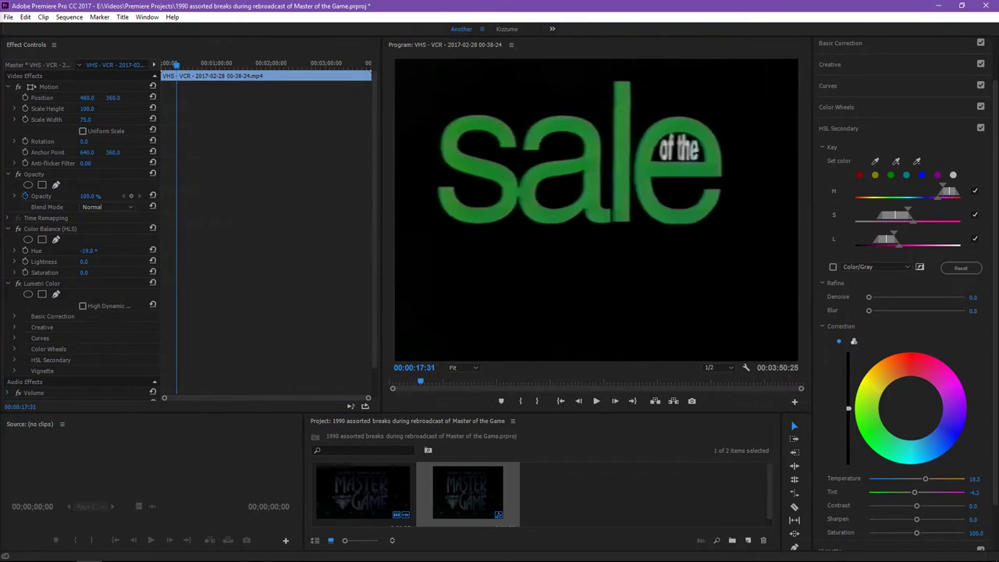
key("j")
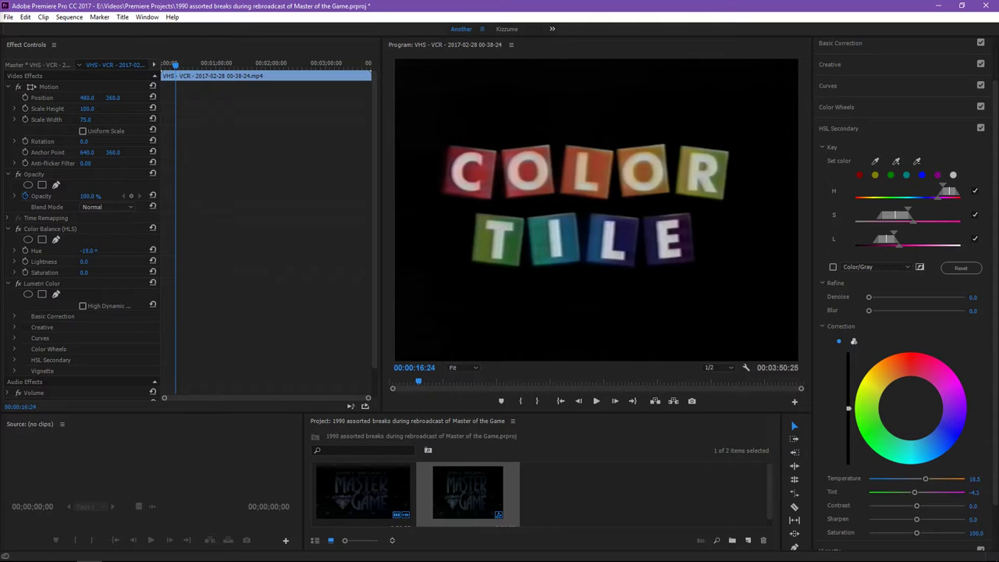
key("l")
key("l")
key("l")
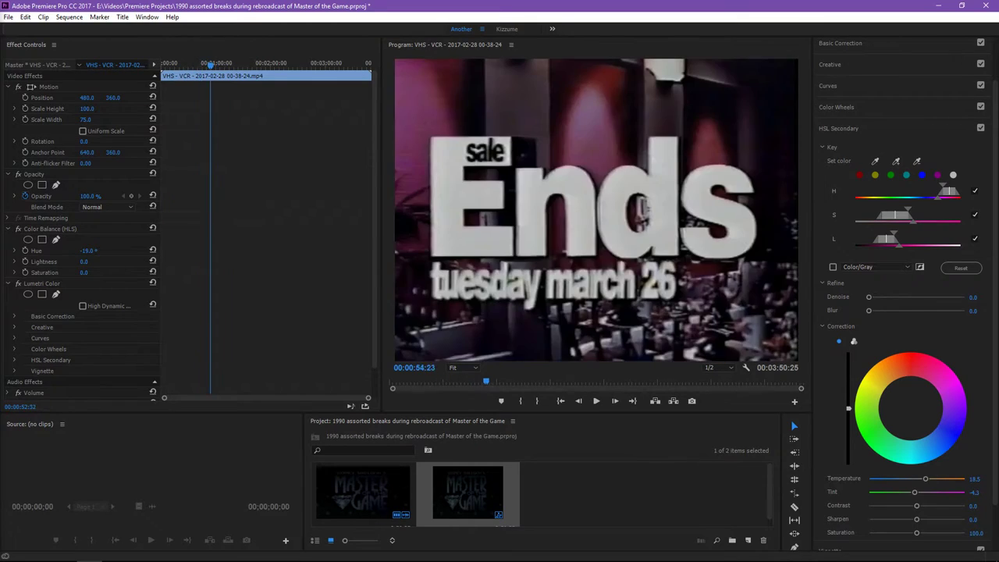
key("k")
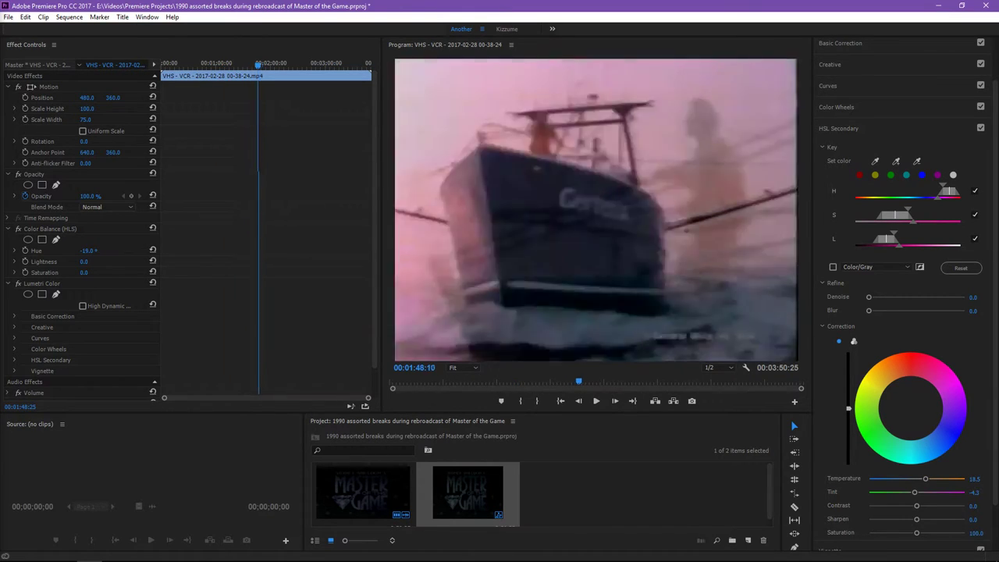
key("j")
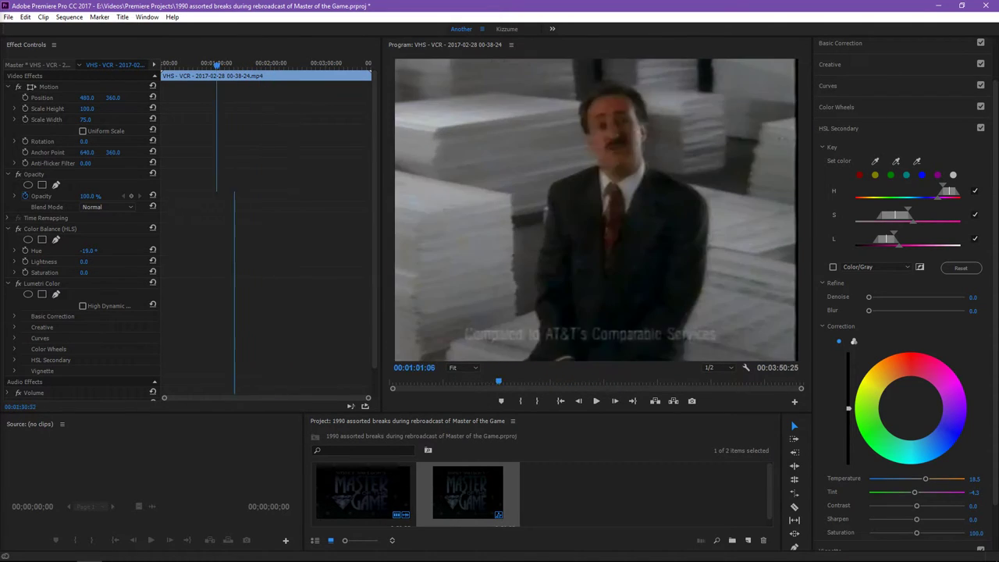
Return to the start of the sequence and shuttle forward to the cowboy frame at 00:00:04:06
key("Home")
key("l")
key("l")
key("l")
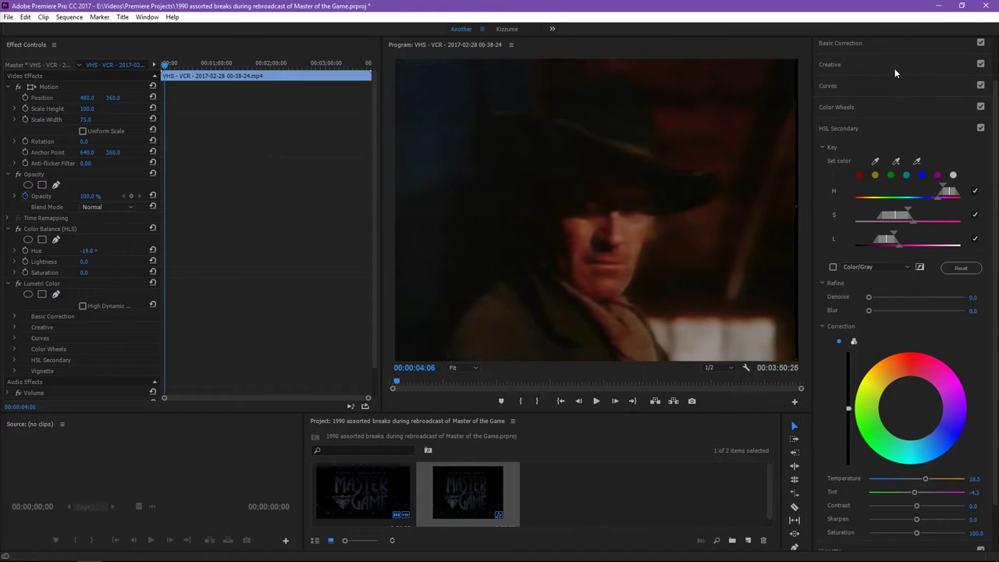
Try the Lumetri Basic Correction Blacks at -19.6 on this frame, and set them back to 0
left_click(879, 46)
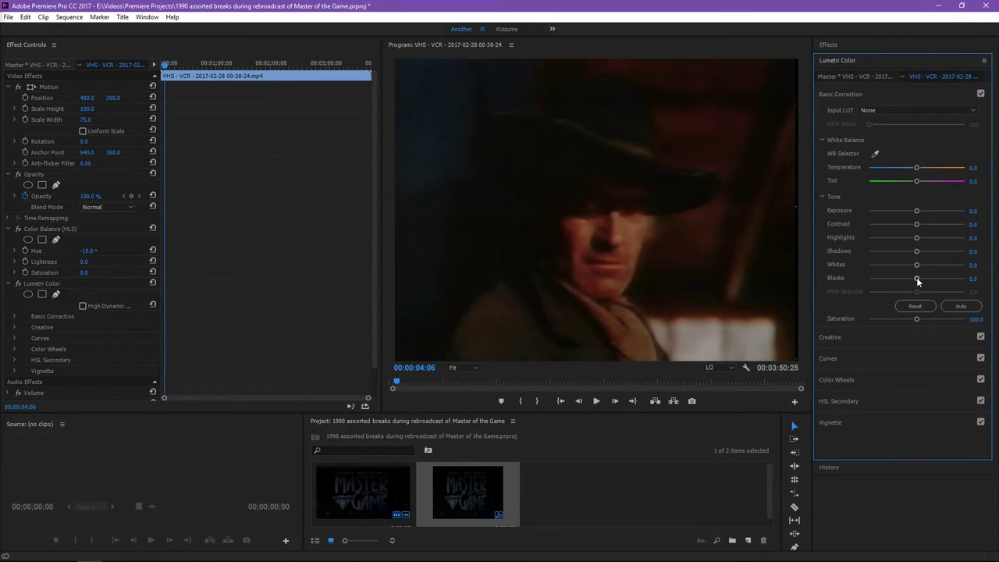
left_click_drag(917, 280, 911, 280)
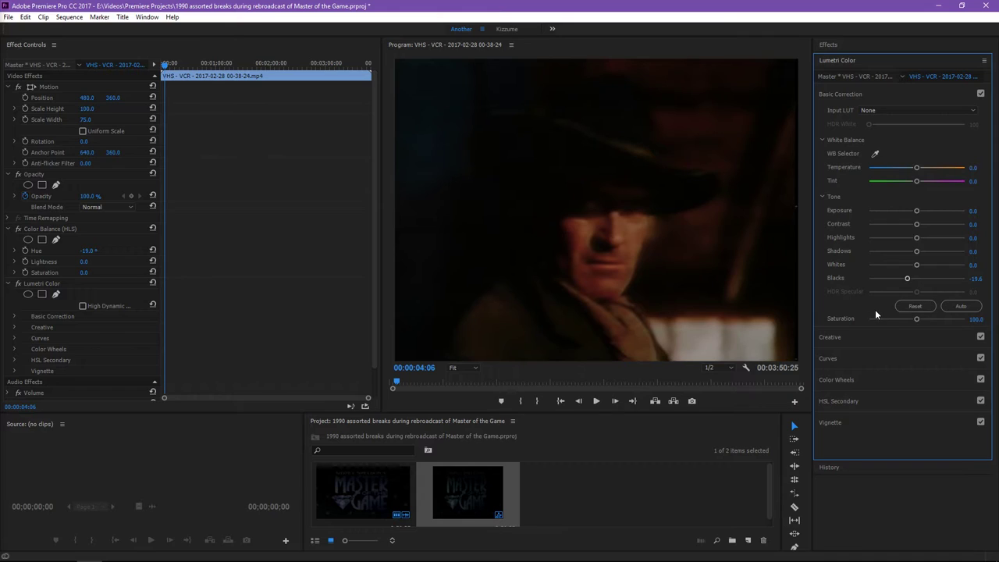
left_click(976, 278)
type("0")
key("Return")
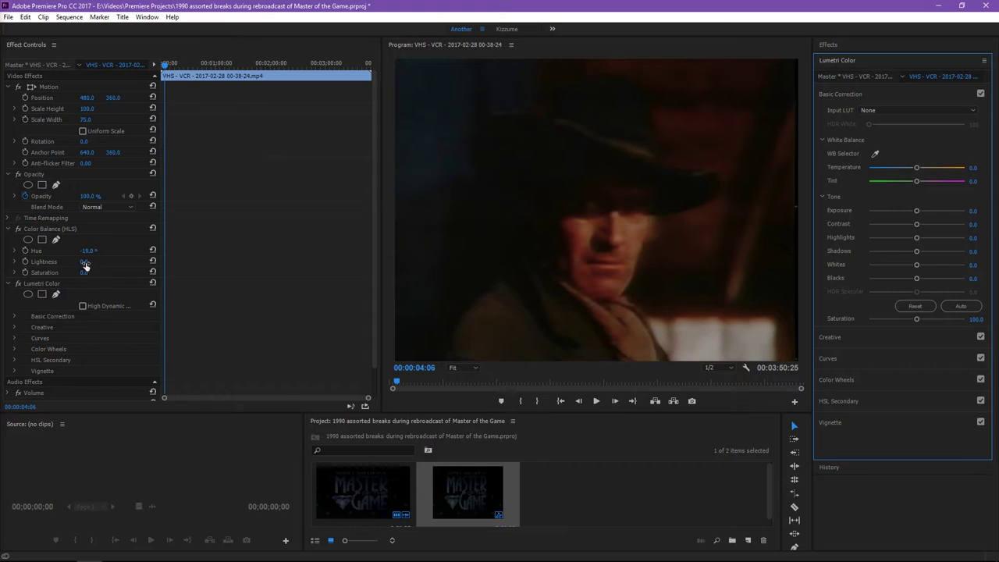
Set the Color Balance (HLS) Hue to 0, reset the HSL Secondary key, and zero its Temperature and Tint
left_click_drag(84, 250, 91, 251)
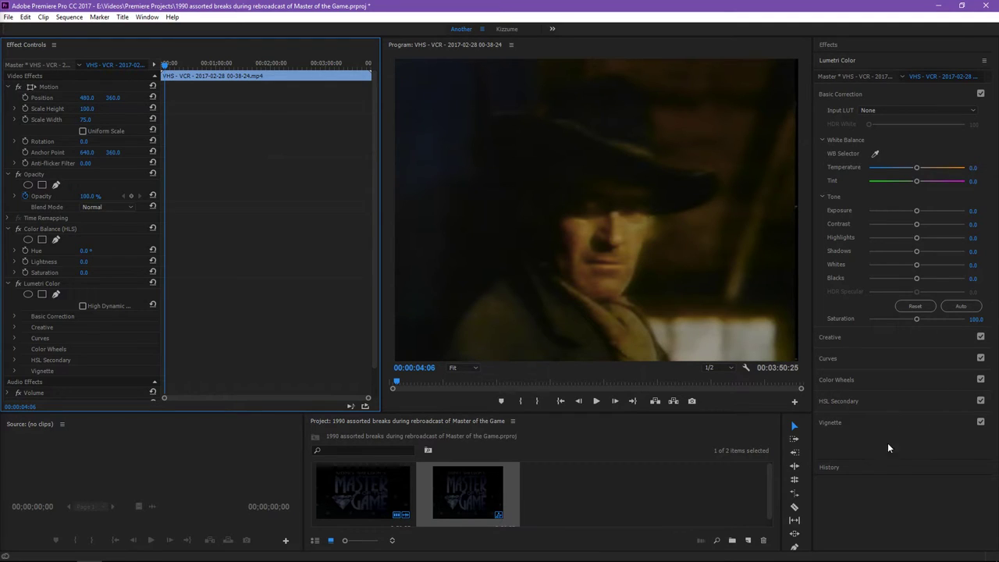
left_click(839, 402)
scroll(907, 381, "down", 3)
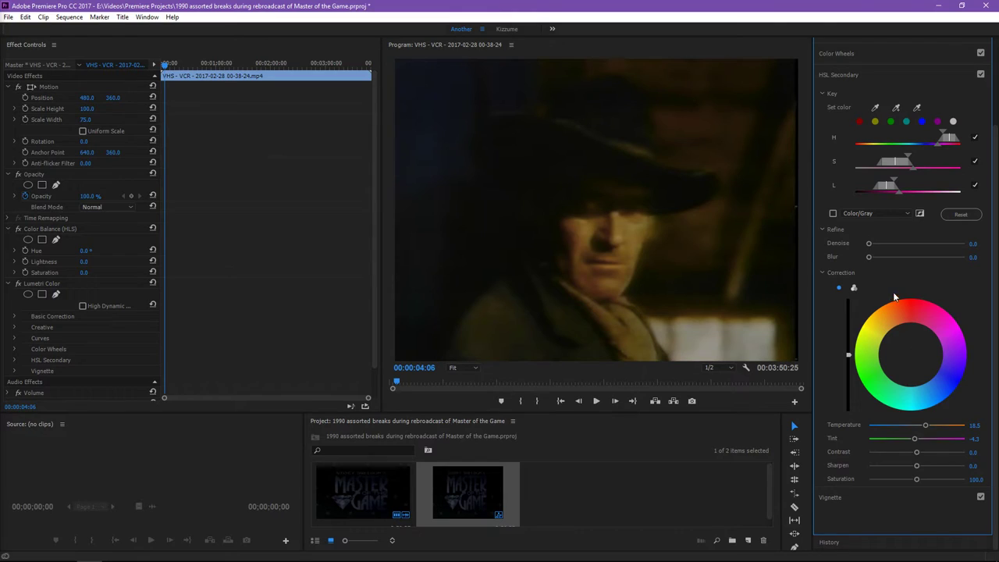
left_click(957, 215)
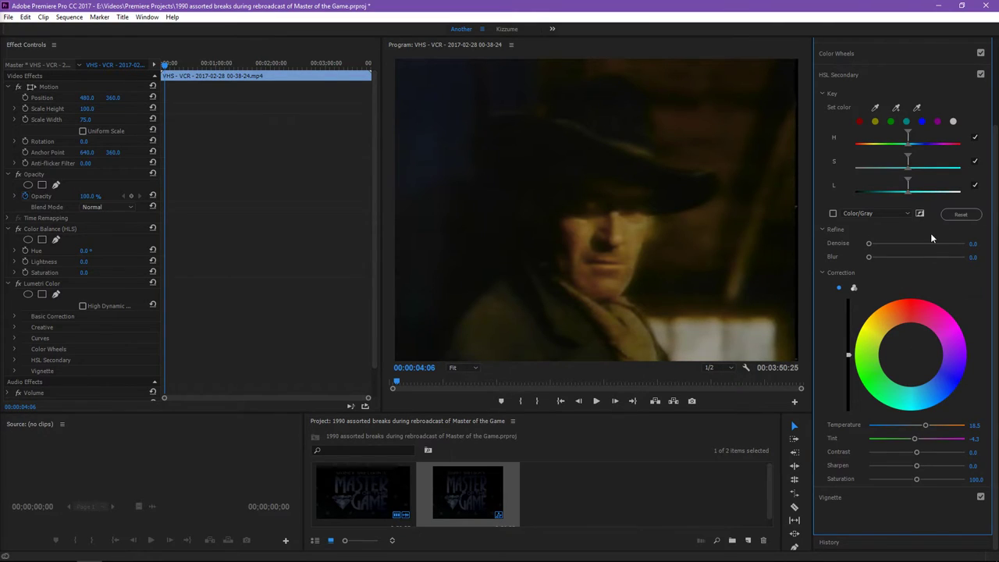
mouse_move(916, 438)
left_mouse_down()
mouse_move(895, 439)
mouse_move(918, 439)
left_mouse_up()
left_click(975, 425)
type("0")
key("Return")
Sample the cowboy's face as the HSL Secondary key colour, and correct it with Tint 38.0 and Temperature -2.2
left_click(875, 109)
left_click(635, 231)
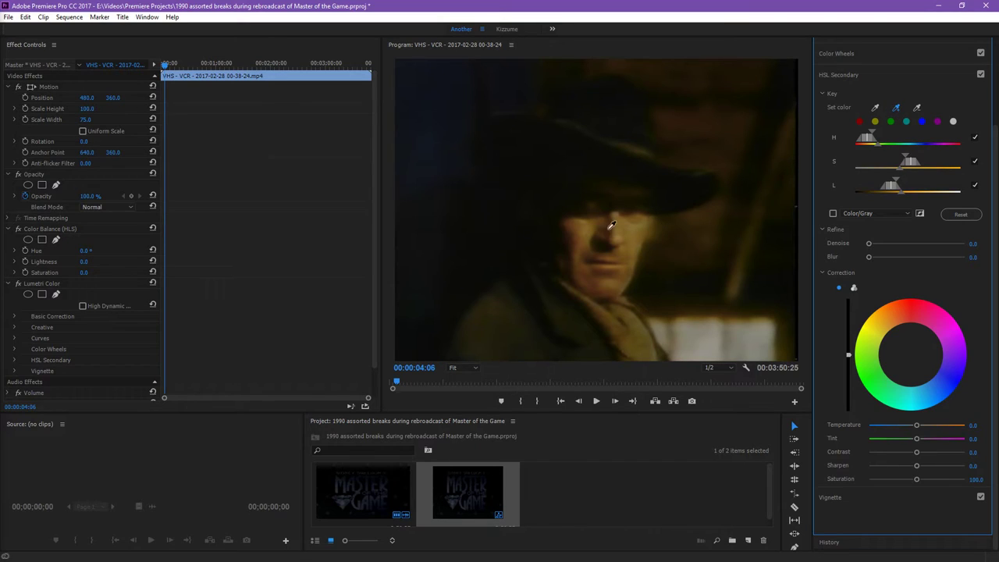
left_click_drag(918, 440, 936, 441)
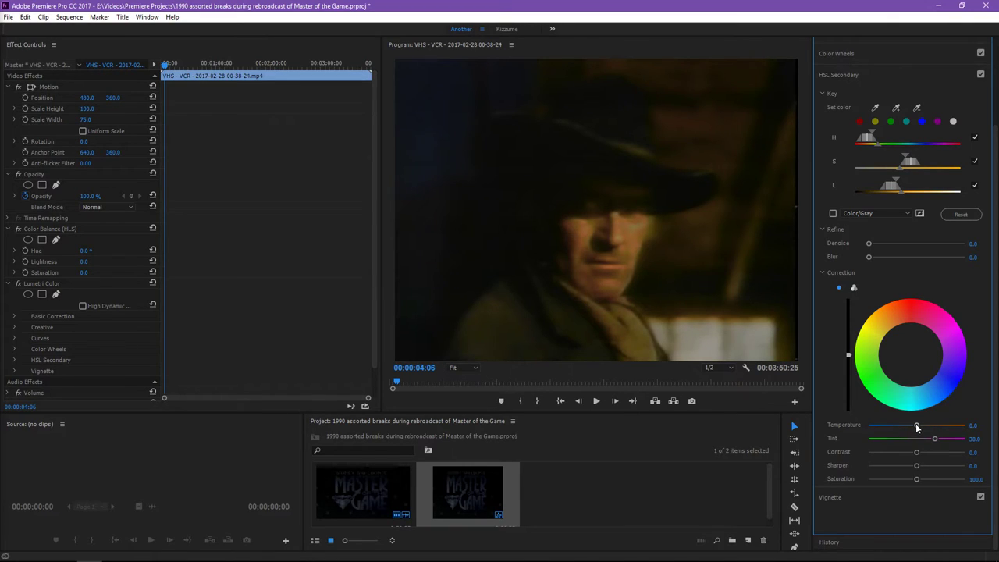
left_click_drag(917, 426, 916, 427)
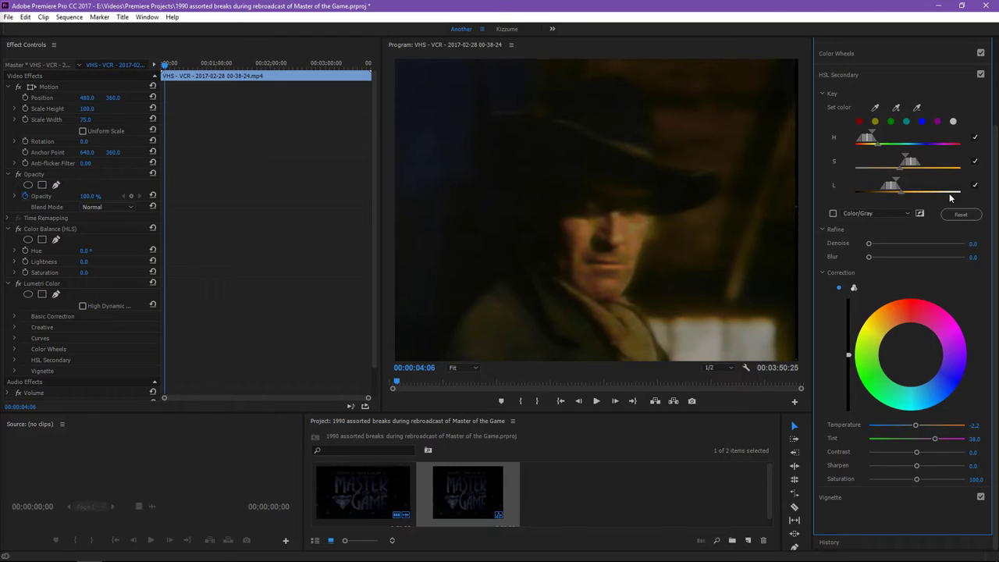
Extend the HSL Secondary key with more samples from the cowboy's face and its surroundings, comparing the last addition by undoing and redoing it
left_click(897, 109)
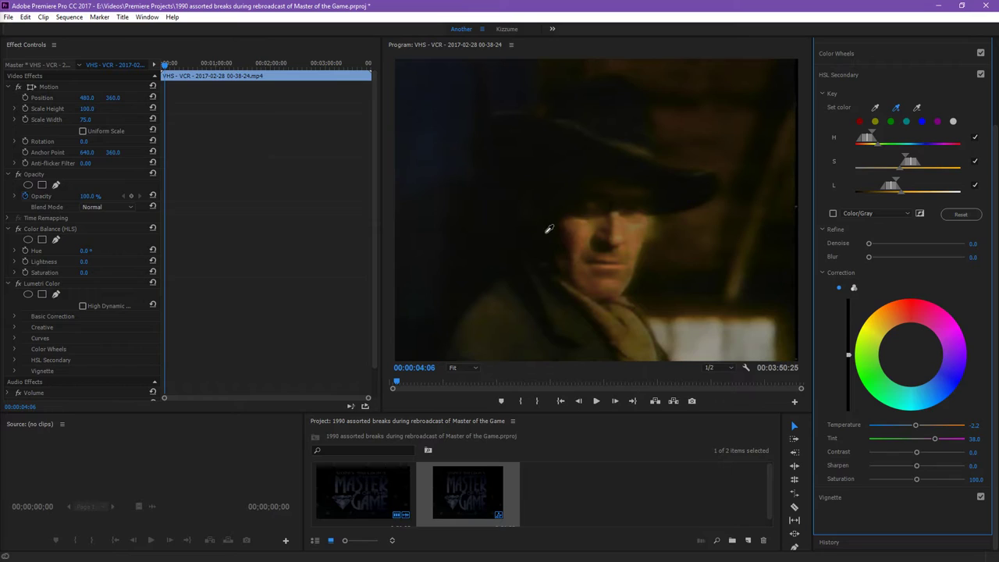
left_click(598, 222)
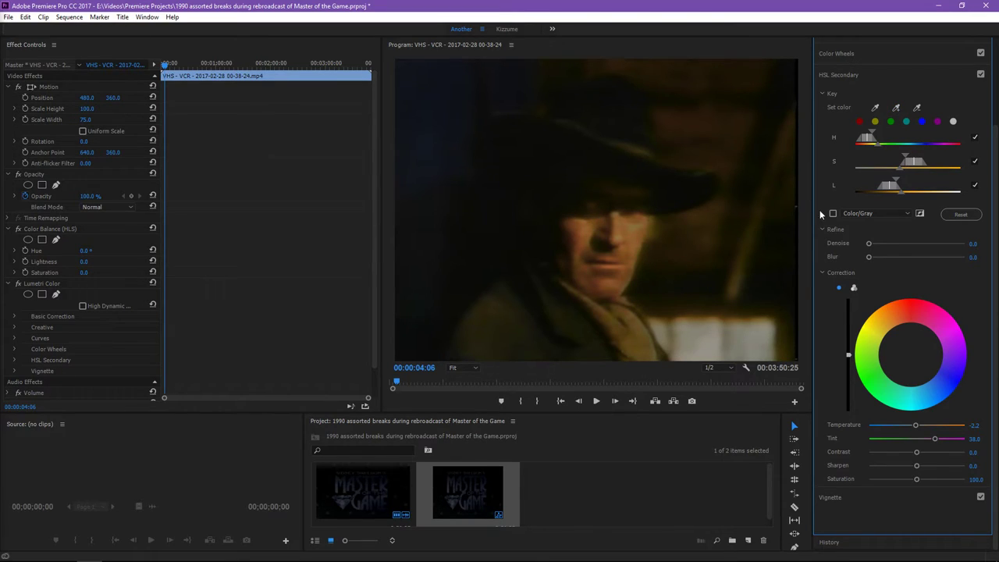
left_click(898, 109)
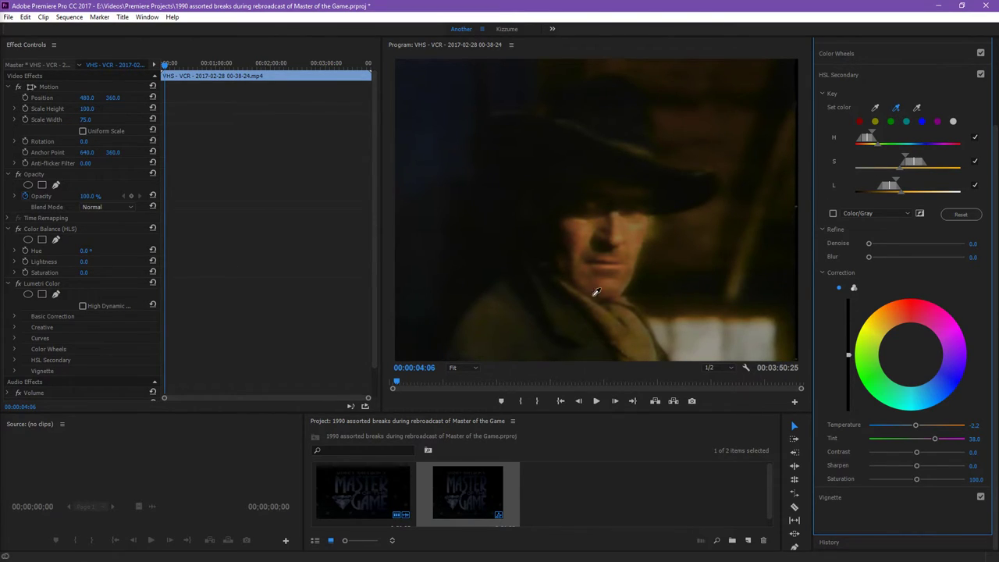
left_click(582, 254)
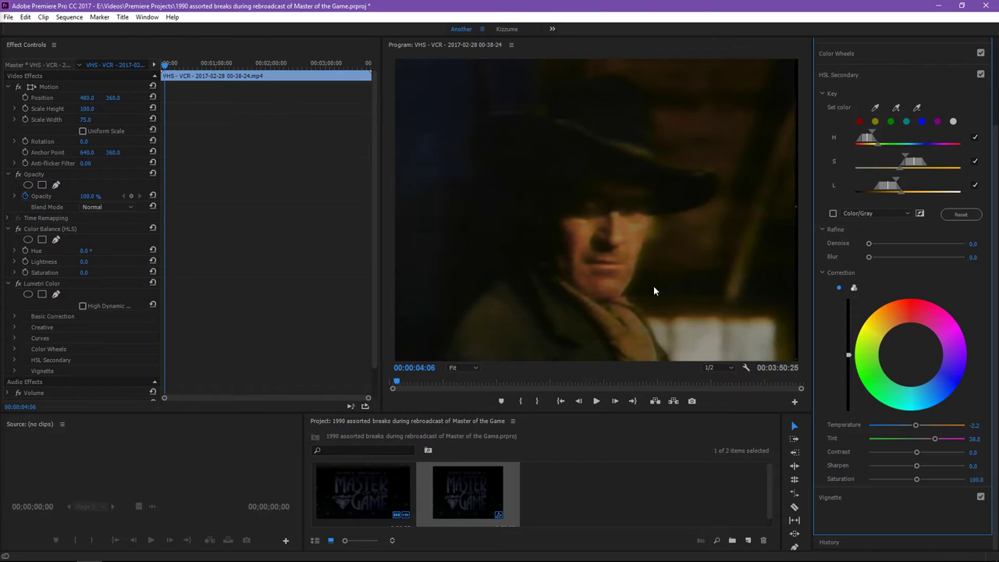
left_click(897, 109)
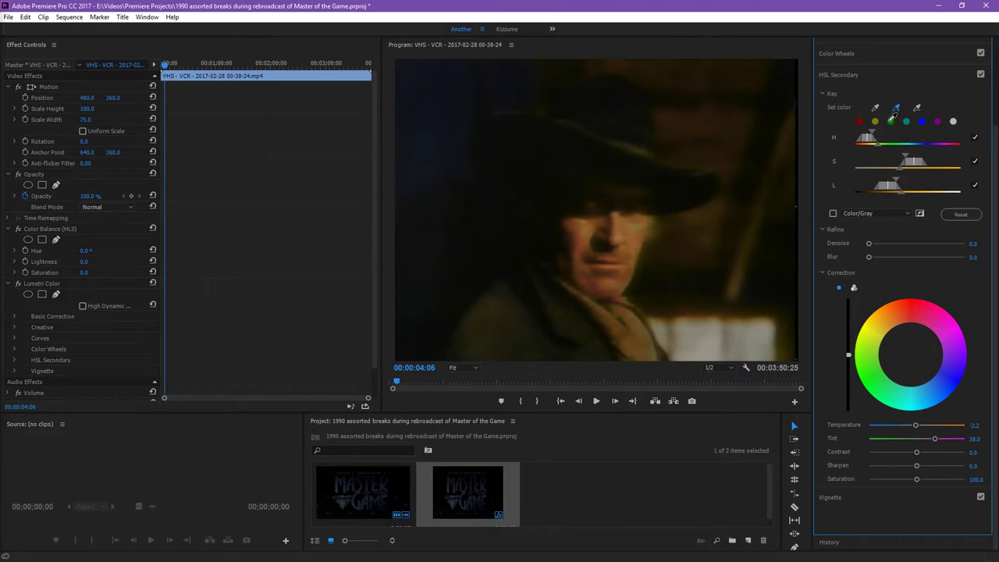
left_click(647, 234)
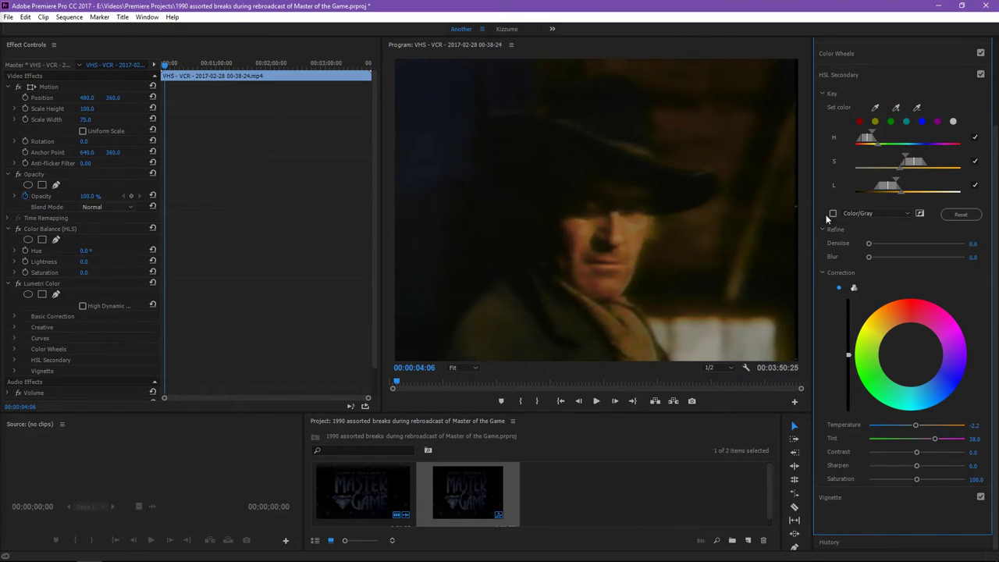
left_click(897, 108)
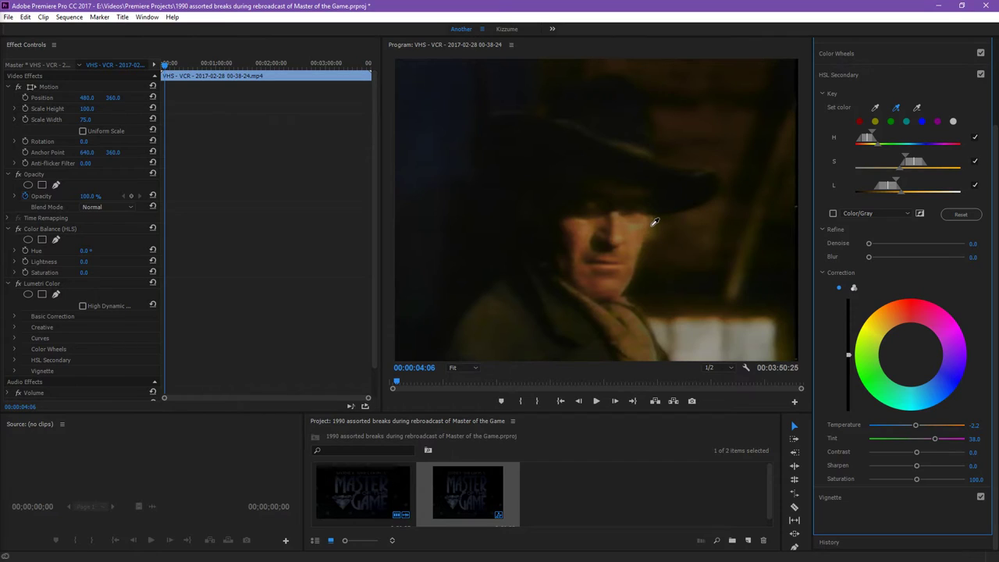
left_click(692, 309)
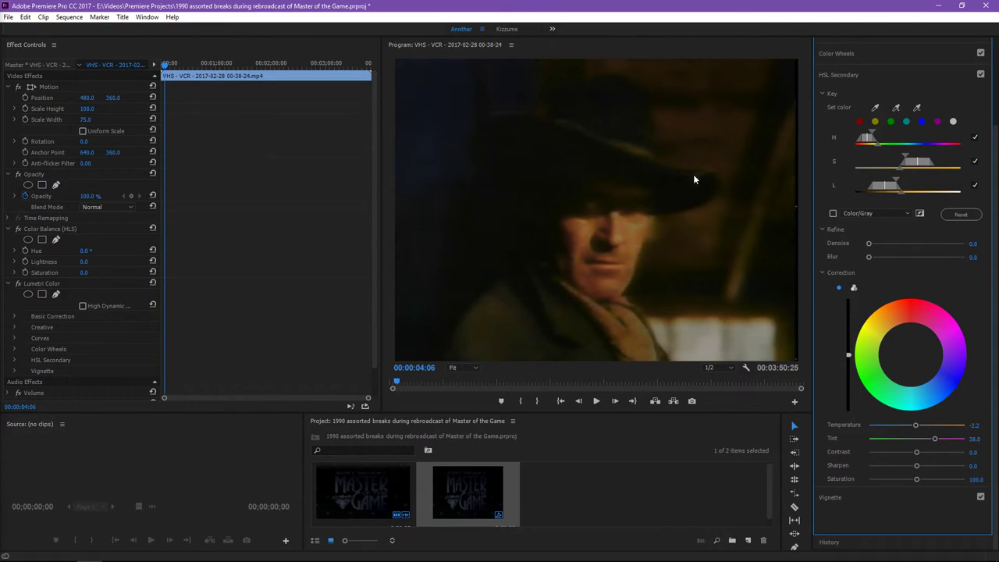
left_click(896, 108)
left_click(659, 216)
left_click(897, 108)
left_click(598, 232)
left_click(897, 108)
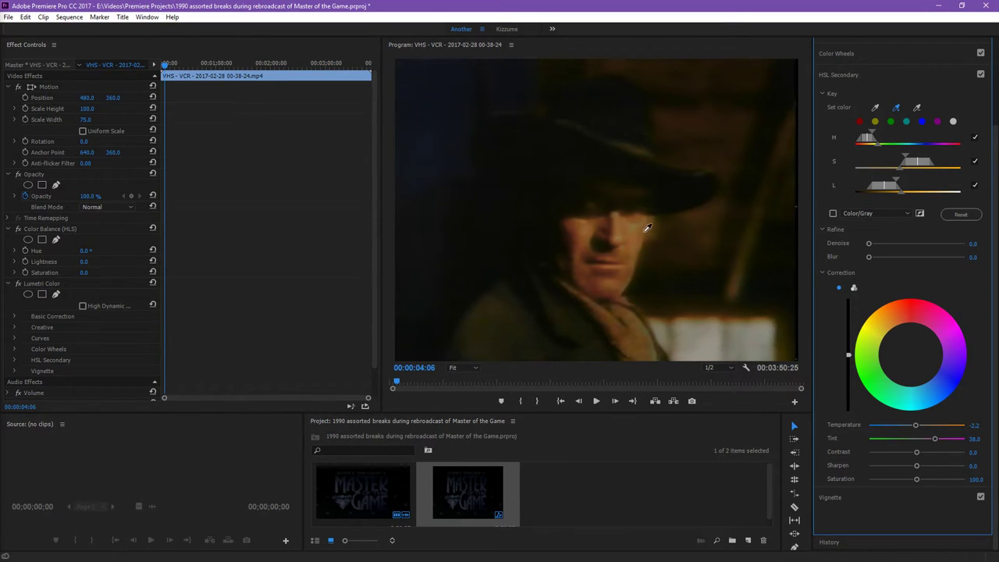
left_click(637, 196)
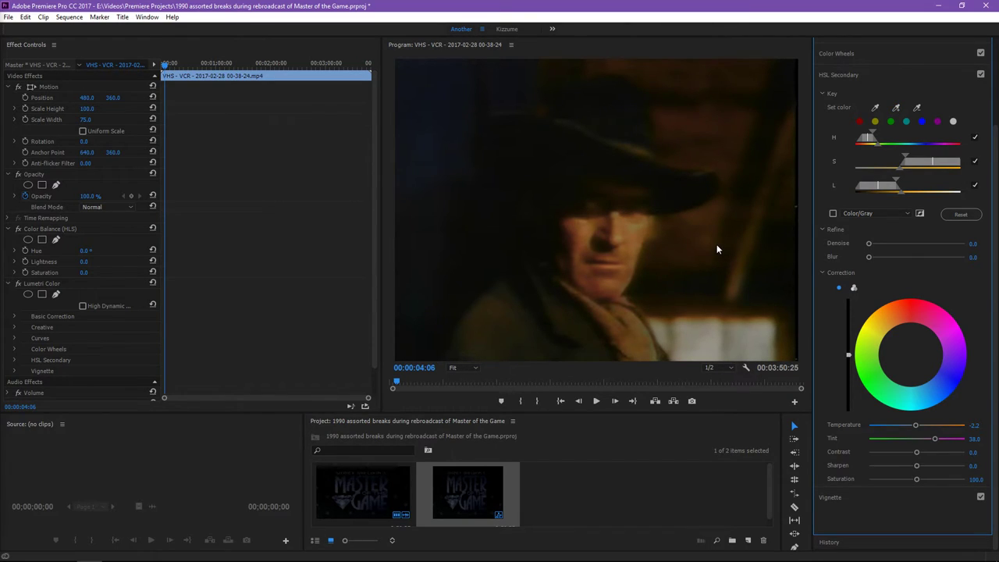
key("ctrl+z")
key("ctrl+shift+z")
Shuttle forward through the commercials, checking the keyed colours, to the man among the paper stacks at 00:00:52:32
key("l")
key("l")
key("l")
key("l")
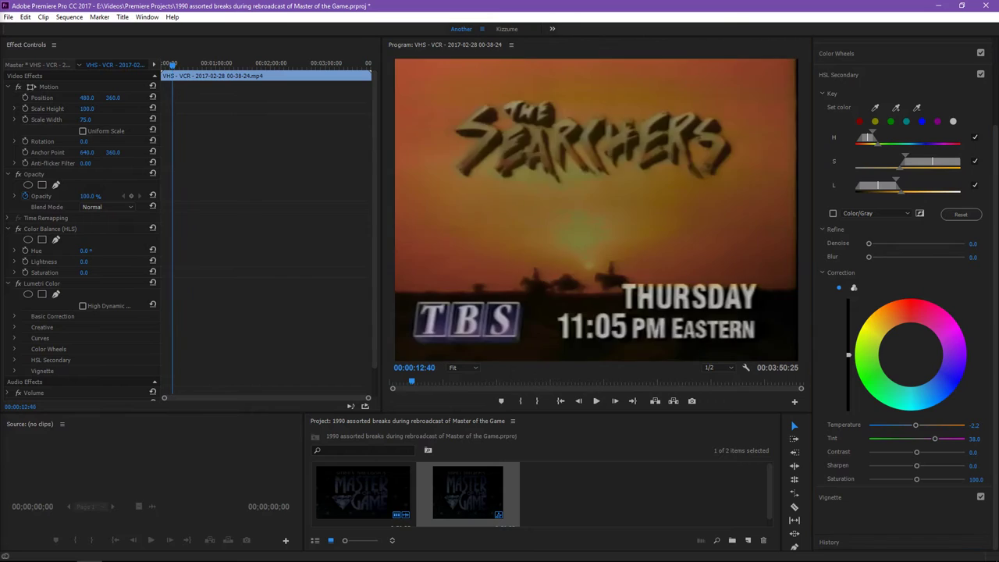
key("k")
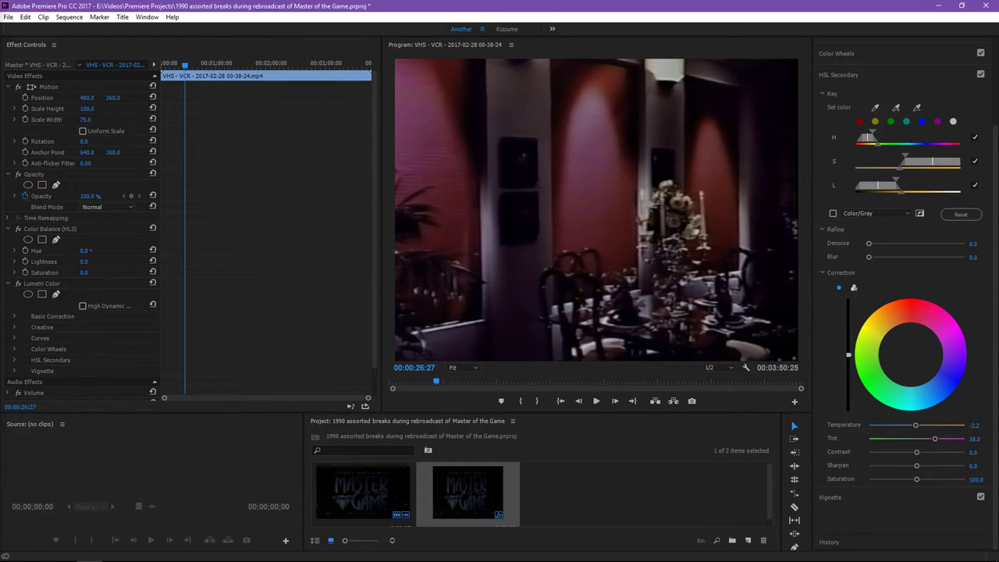
key("l")
key("l")
key("l")
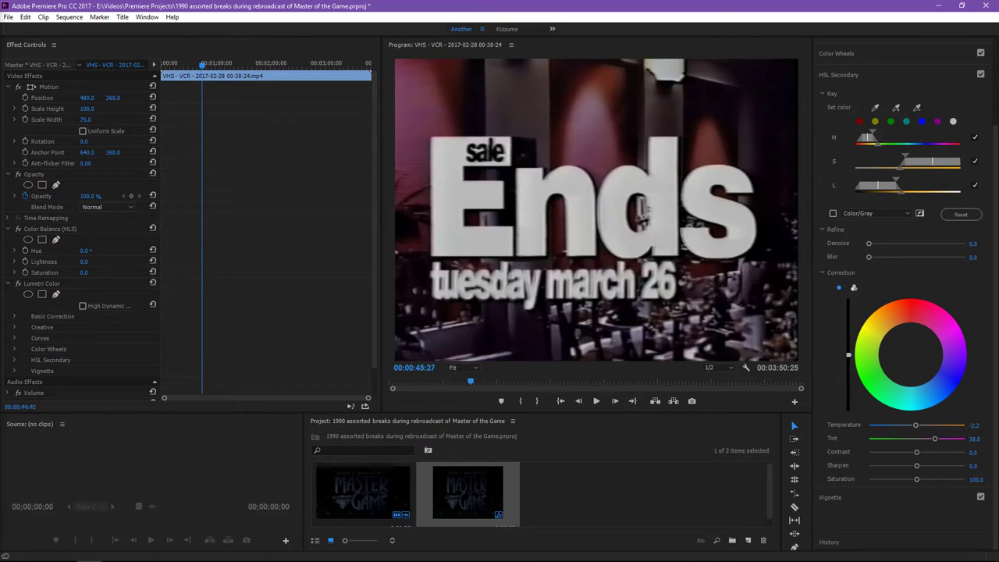
key("j")
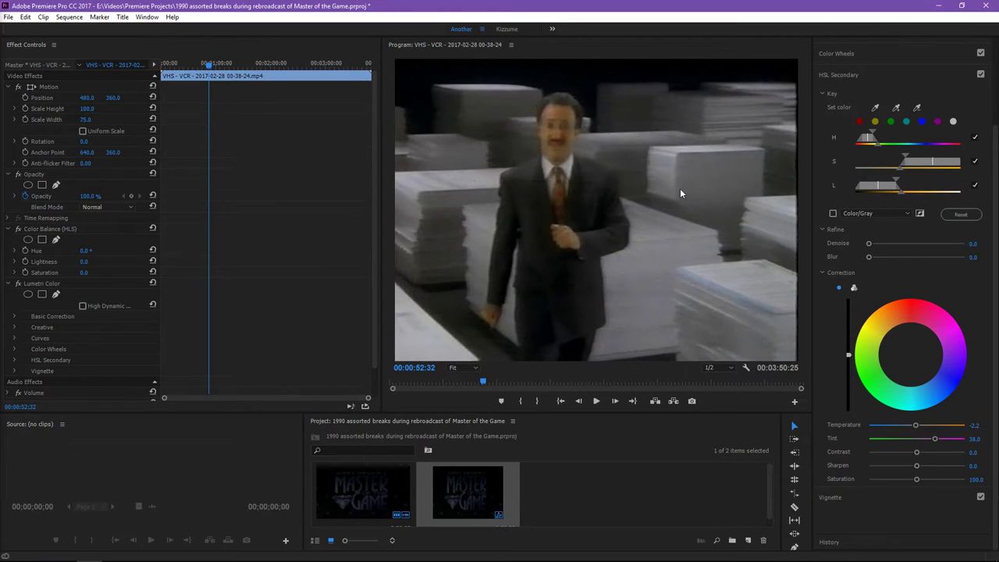
Add several samples of the man's face and hair to the HSL Secondary key, and set the correction Tint to 35.9
left_click(897, 106)
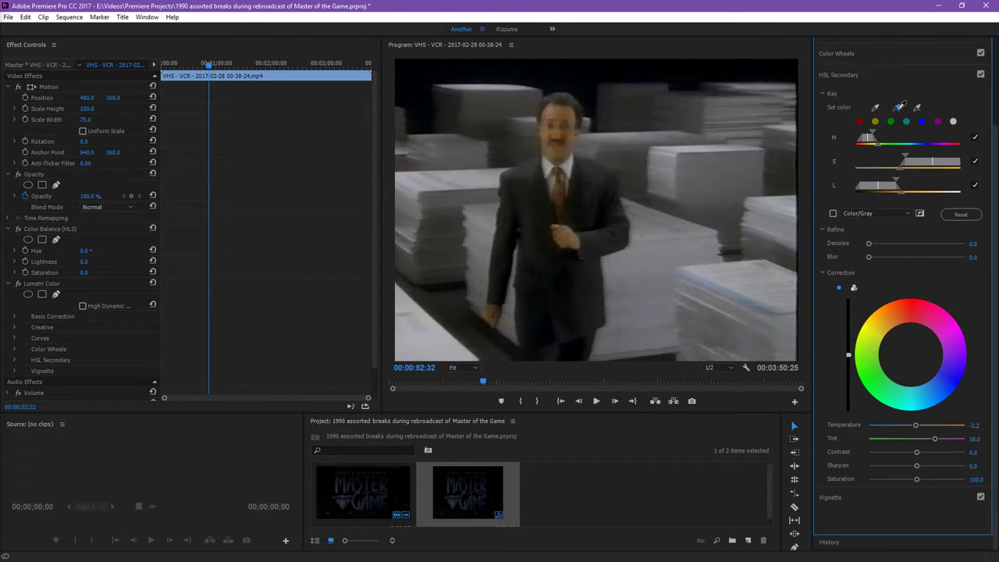
left_click(576, 139)
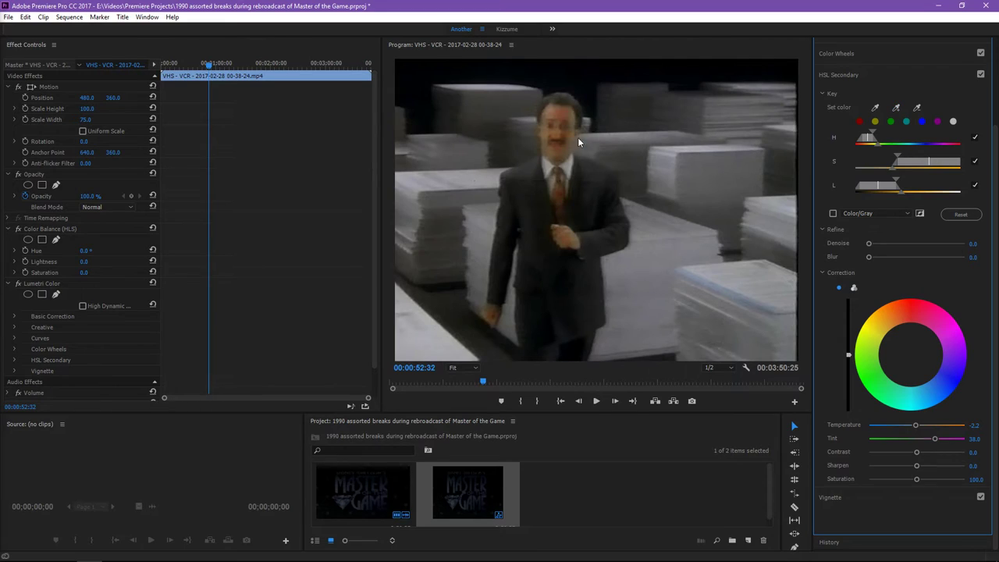
left_click(896, 107)
left_click(573, 110)
left_click(897, 107)
left_click(550, 105)
left_click(897, 107)
left_click(568, 130)
left_click(897, 107)
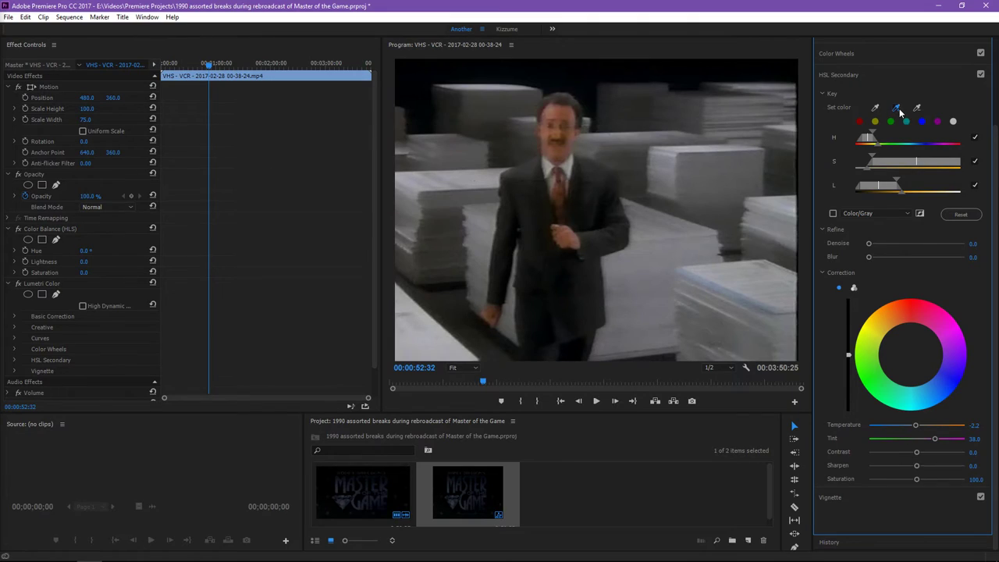
left_click(568, 130)
mouse_move(935, 438)
left_mouse_down()
mouse_move(897, 439)
mouse_move(972, 442)
mouse_move(910, 442)
mouse_move(943, 443)
left_mouse_up()
left_click_drag(934, 446, 933, 447)
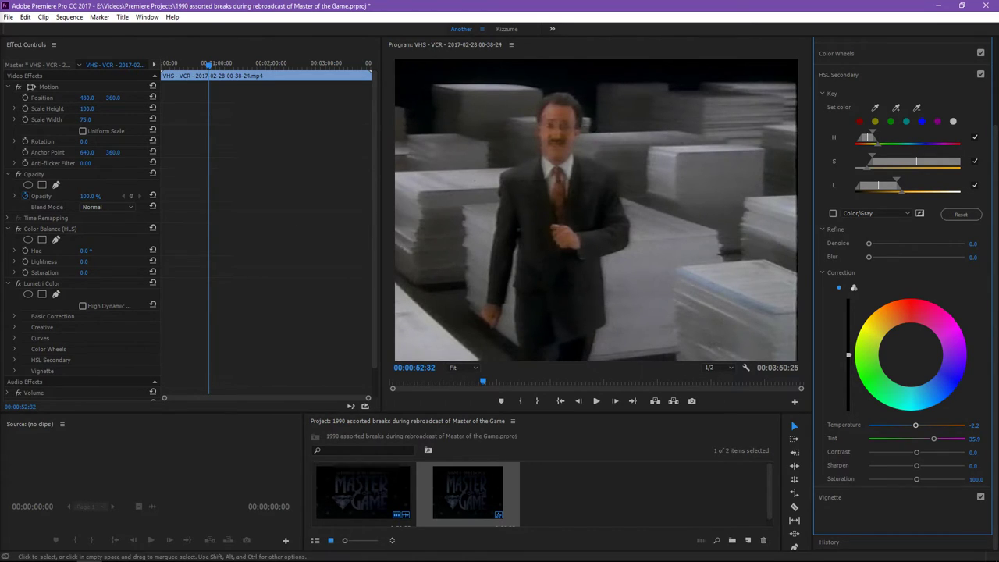
Shuttle back to the kitchen frame at 00:00:24:13 and set the Color Balance (HLS) Hue to -14
key("j")
key("j")
key("j")
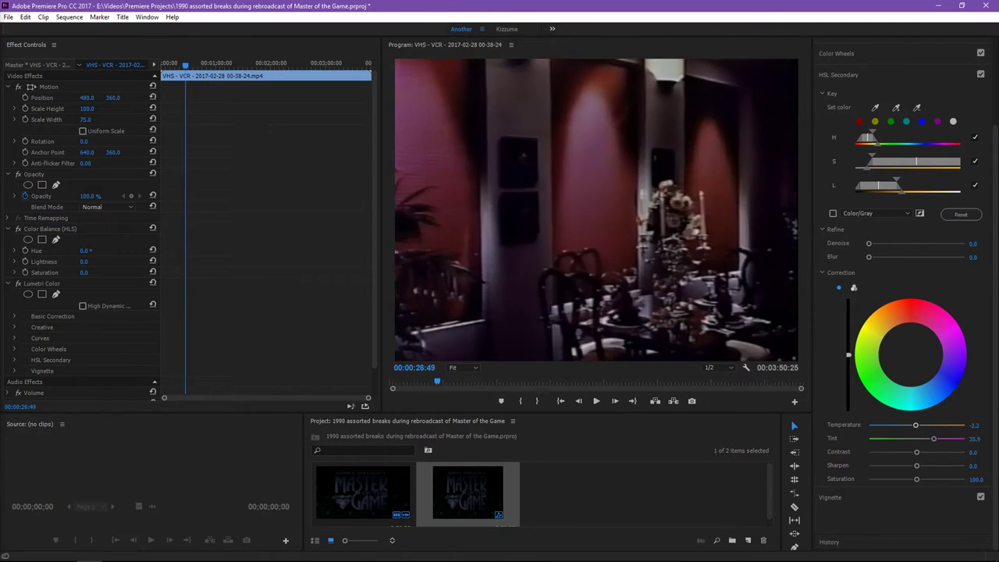
key("k")
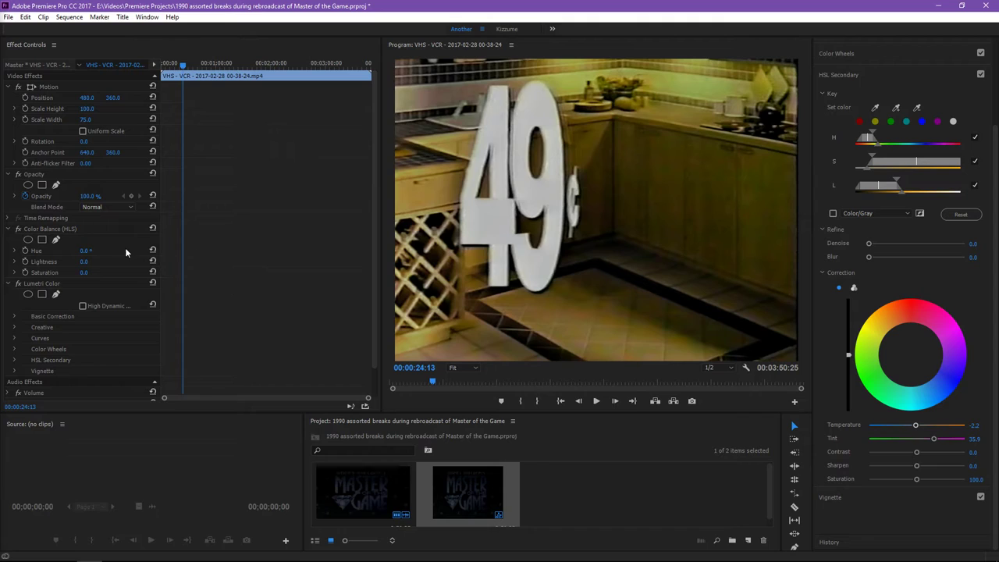
left_click_drag(86, 254, 67, 254)
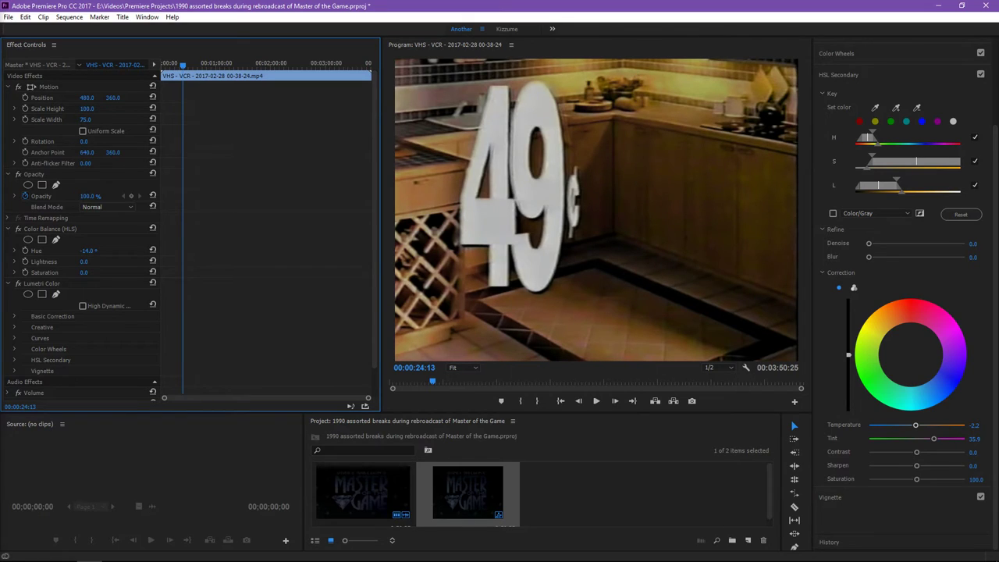
Shuttle to the man among the paper stacks at 00:00:50:18 and lower the HSL Secondary Tint to 17.4
key("j")
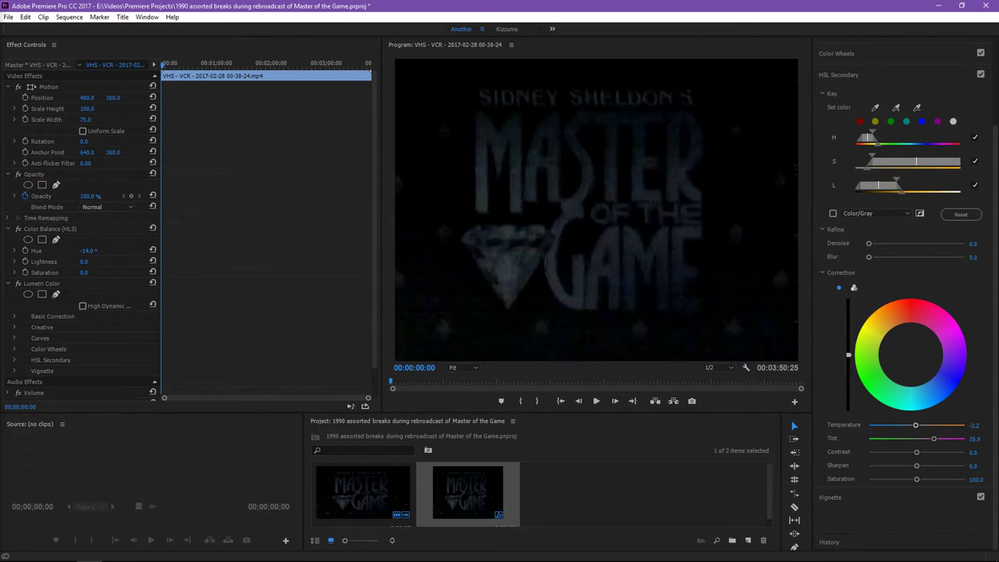
key("l")
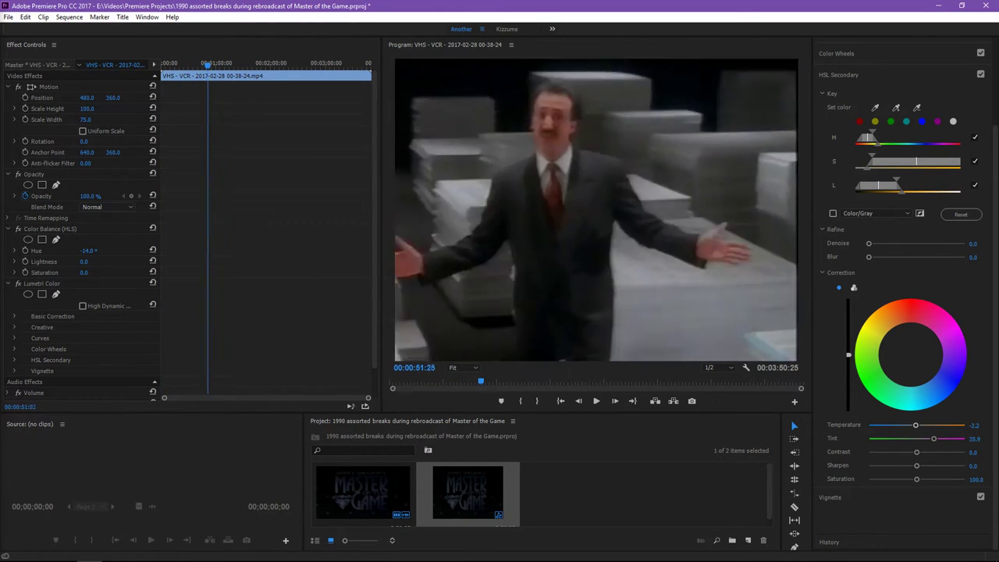
key("j")
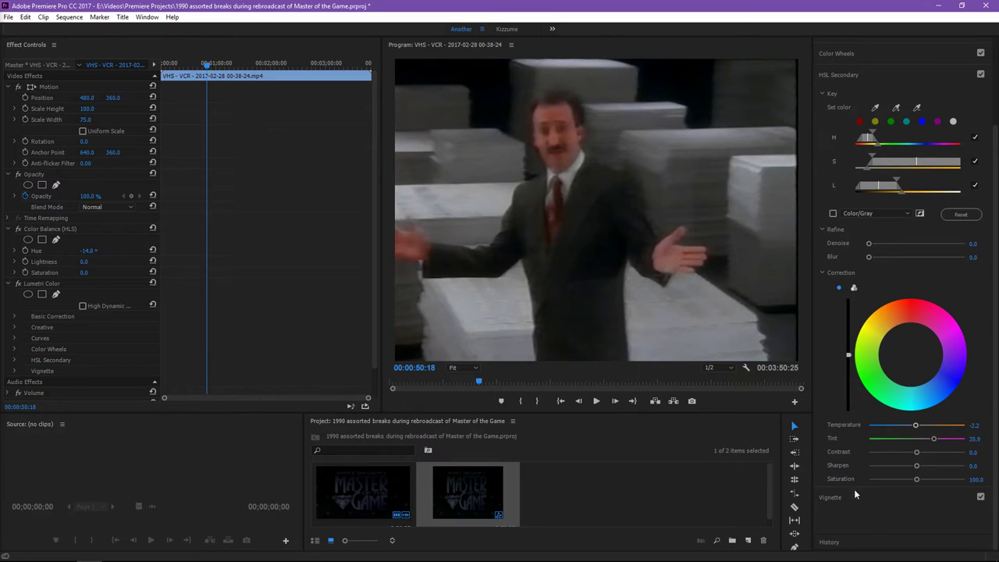
left_click_drag(935, 439, 926, 442)
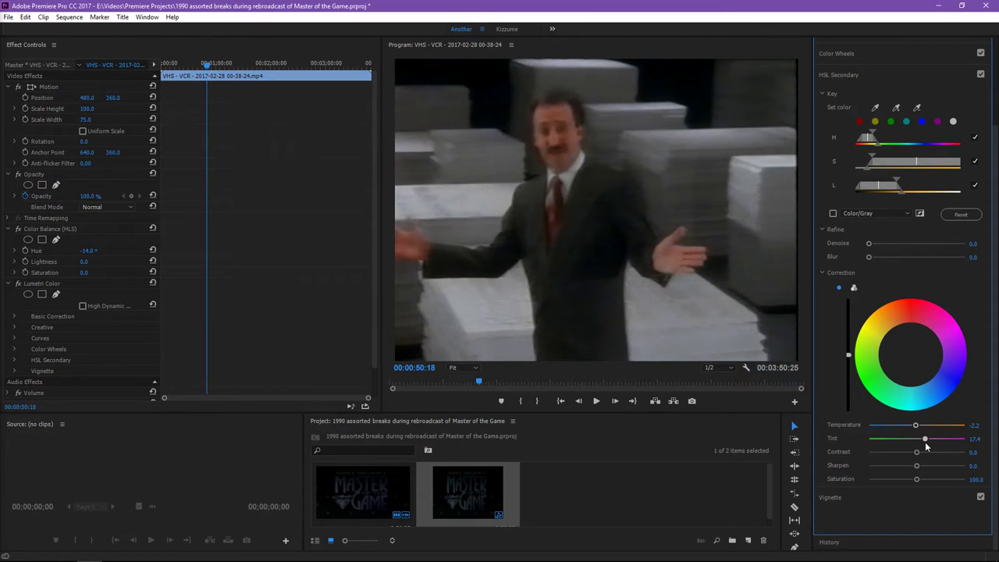
Review the kitchen and sale shots, shuttle to the restaurant frame at 00:00:26:49, and compare it with HSL Secondary off and on
left_click_drag(479, 380, 436, 381)
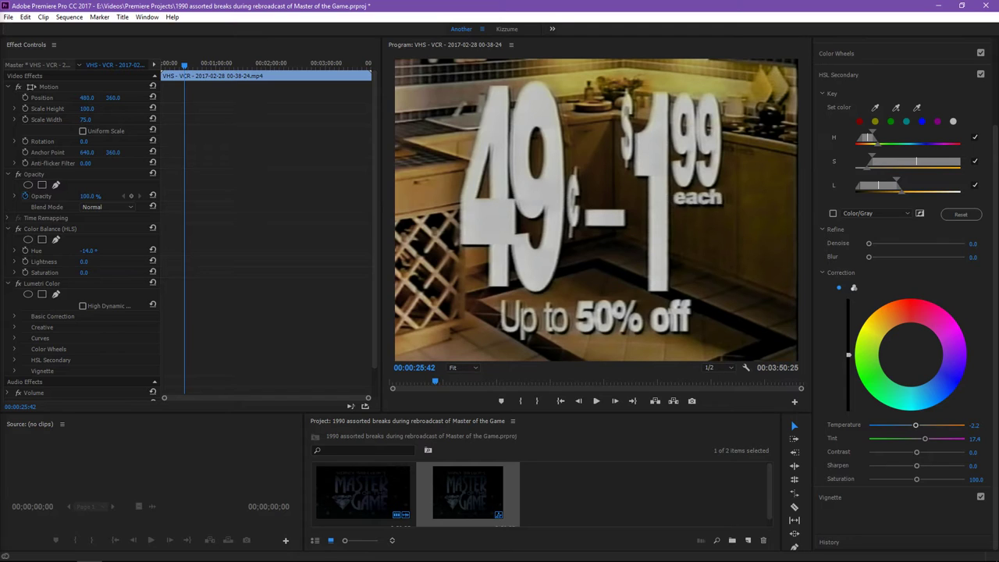
left_click_drag(434, 381, 468, 381)
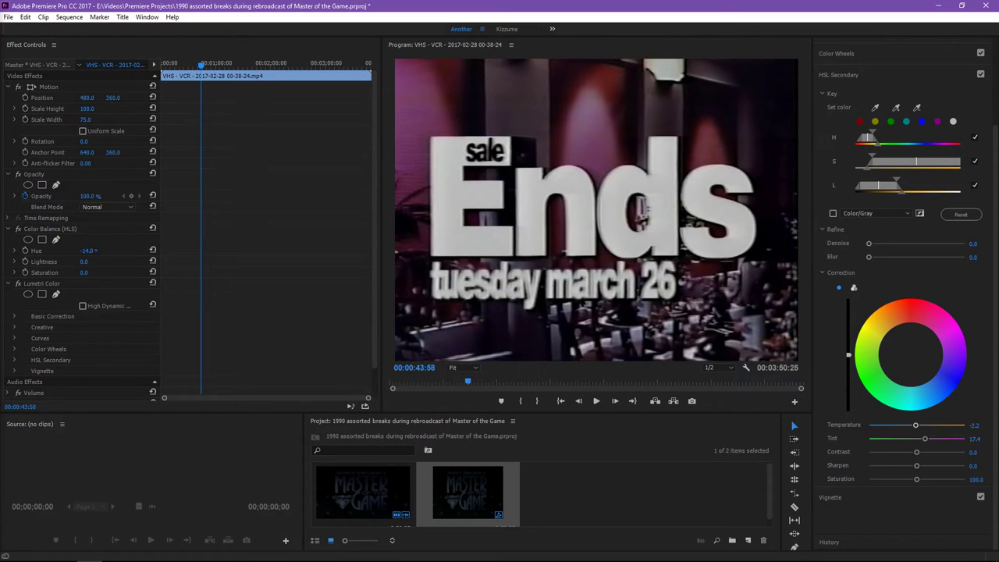
key("Left")
key("Right")
key("Right")
key("Left")
key("j")
key("j")
key("j")
key("j")
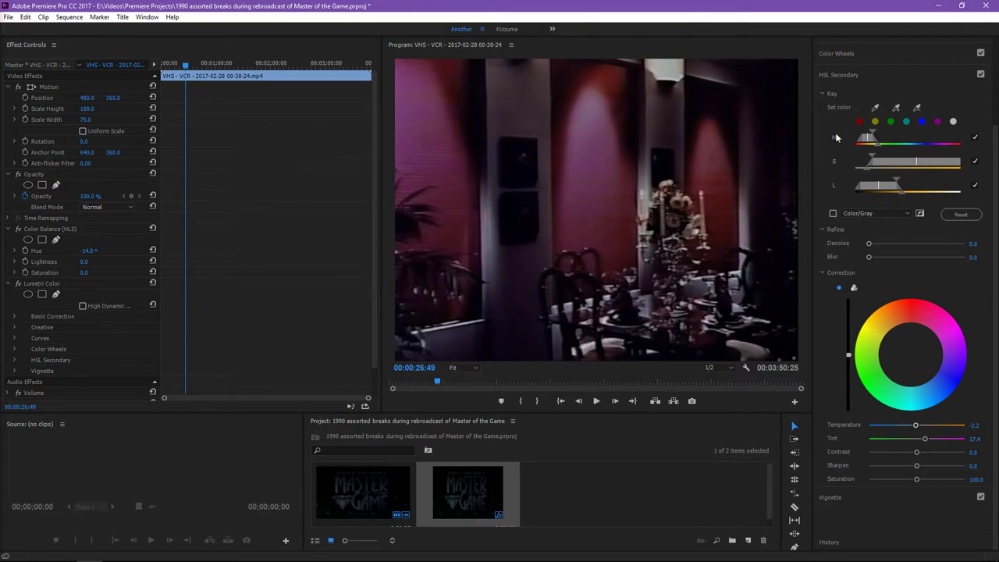
left_click(981, 75)
left_click(981, 75)
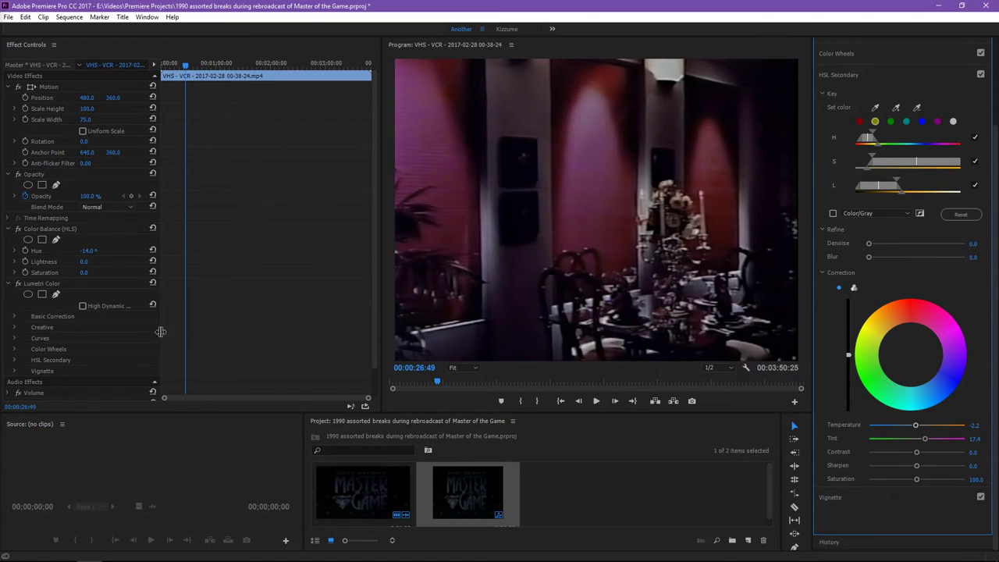
Duplicate the clip's Lumetri Color effect by copying and pasting it onto the same clip
left_click(91, 284)
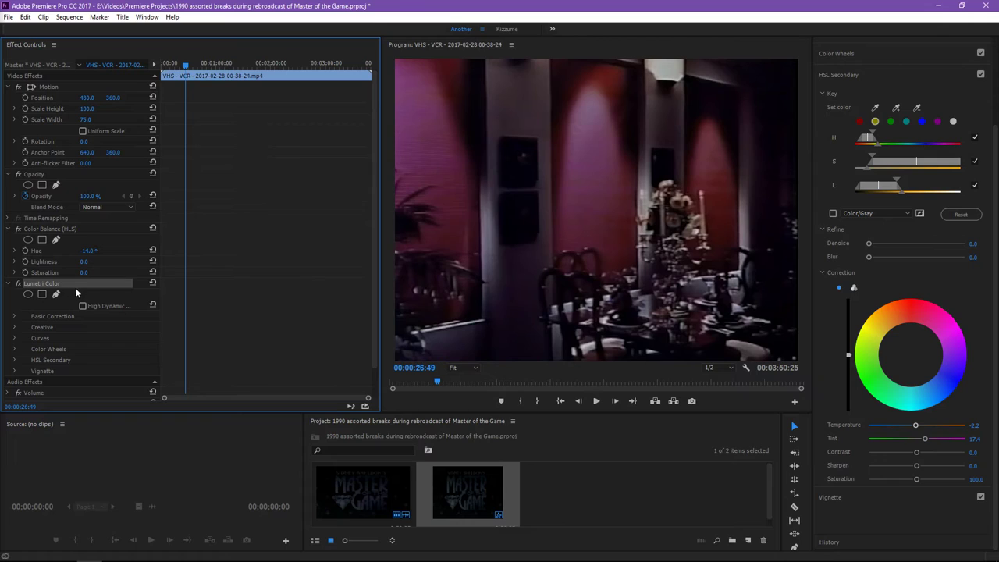
right_click(91, 282)
left_click(117, 344)
right_click(77, 286)
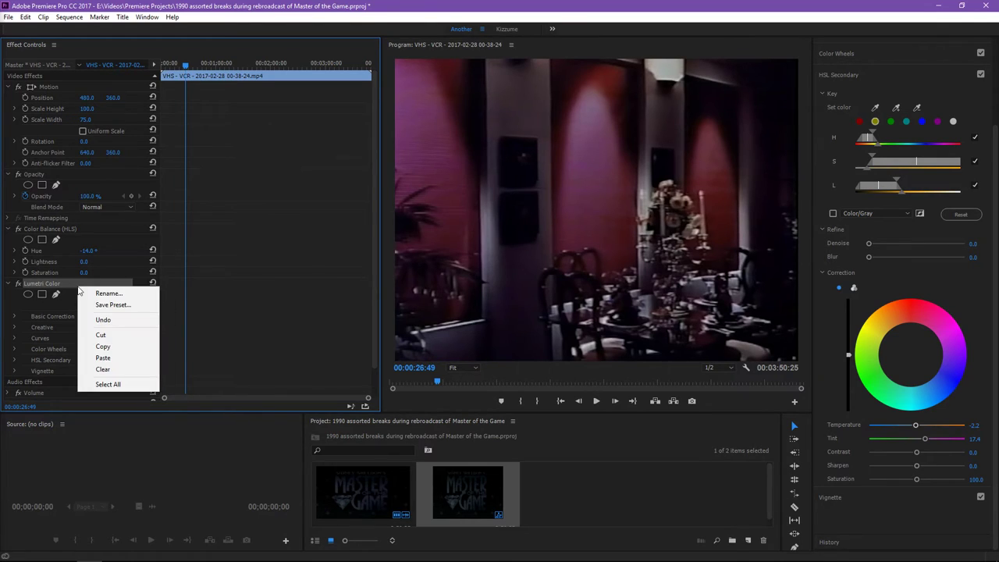
left_click(103, 360)
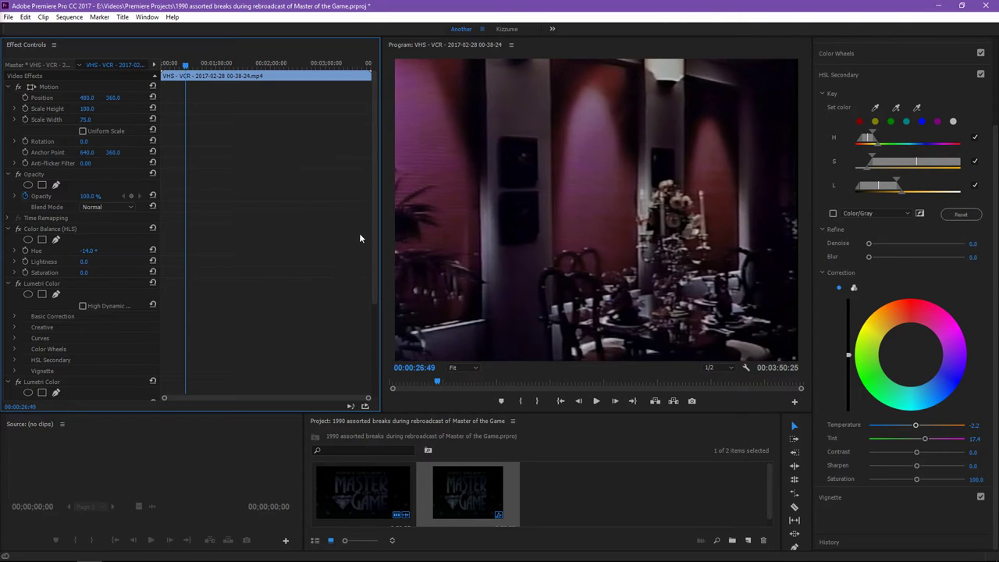
Expand HSL Secondary in the second Lumetri Color effect and reset its key
left_click_drag(372, 225, 385, 346)
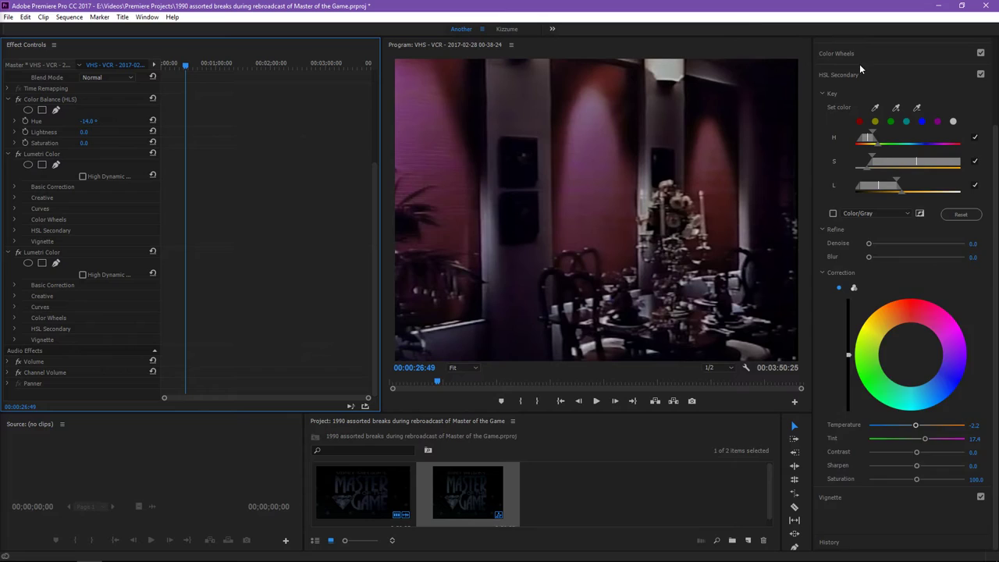
scroll(860, 64, "up", 3)
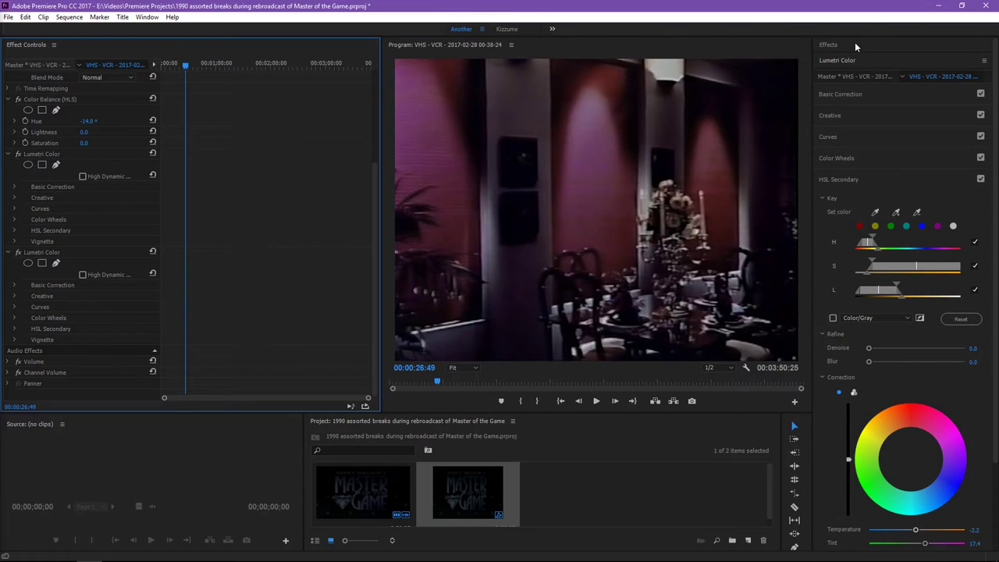
left_click(855, 45)
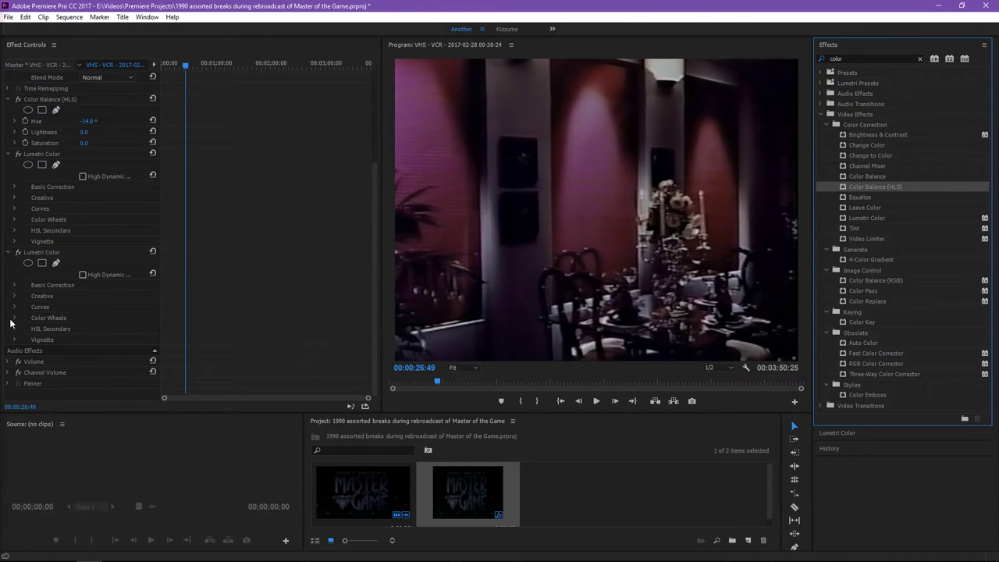
left_click(373, 235)
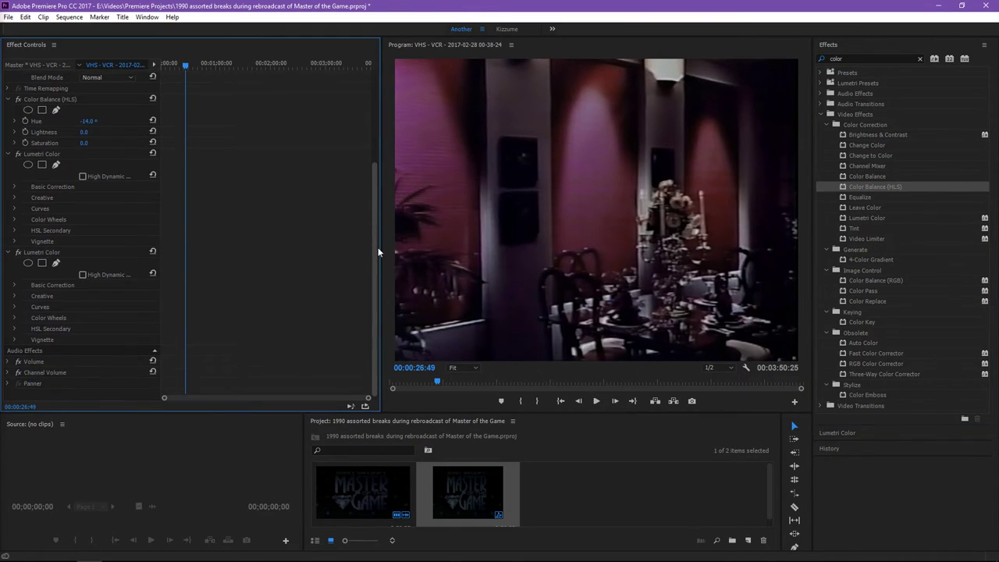
left_click(14, 331)
left_click_drag(375, 200, 379, 284)
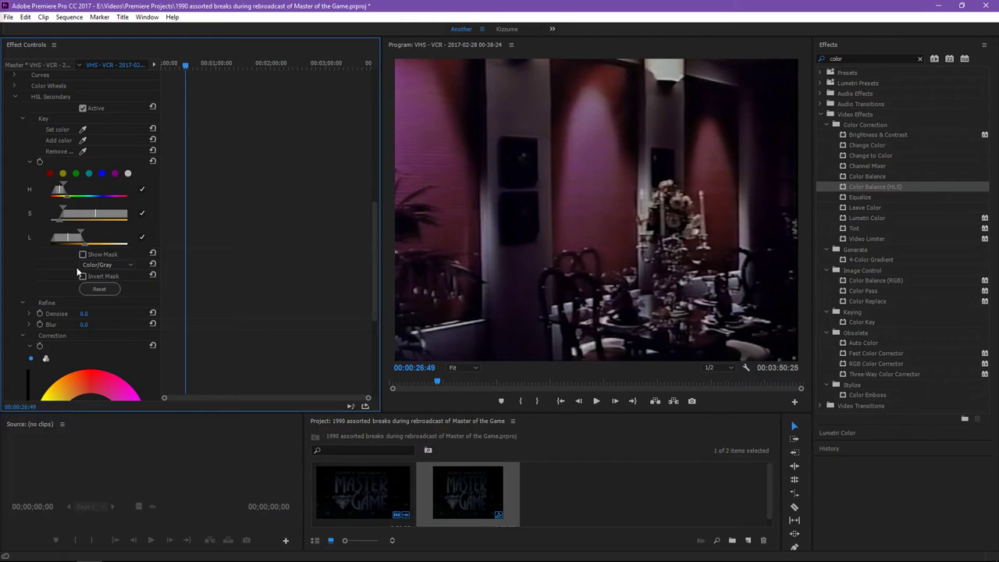
left_click(98, 290)
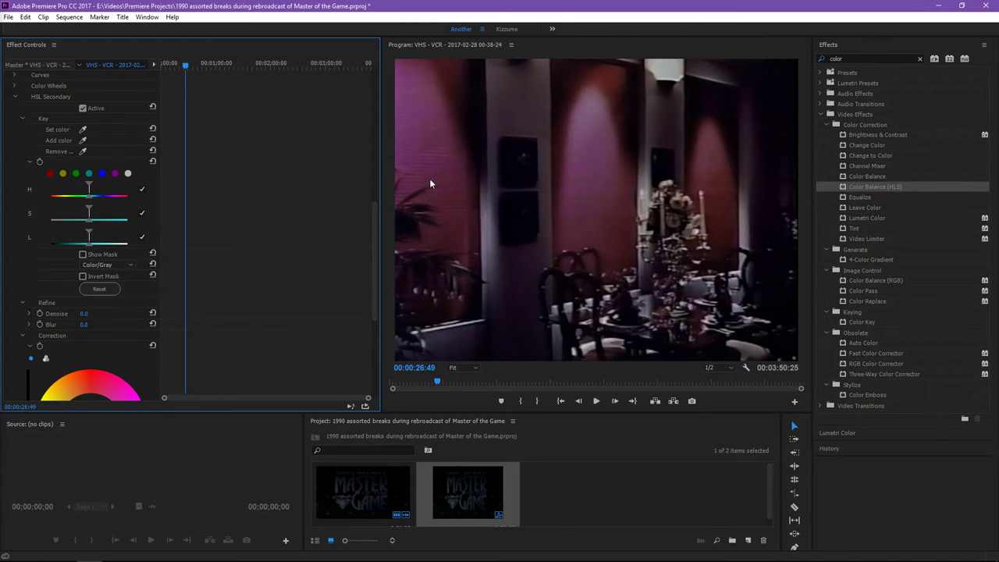
Set the second effect's HSL Secondary key from the purple-pink lit area of the leftmost restaurant wall
left_click(101, 173)
left_click(142, 188)
mouse_move(160, 184)
left_mouse_down()
mouse_move(270, 186)
mouse_move(178, 181)
left_mouse_up()
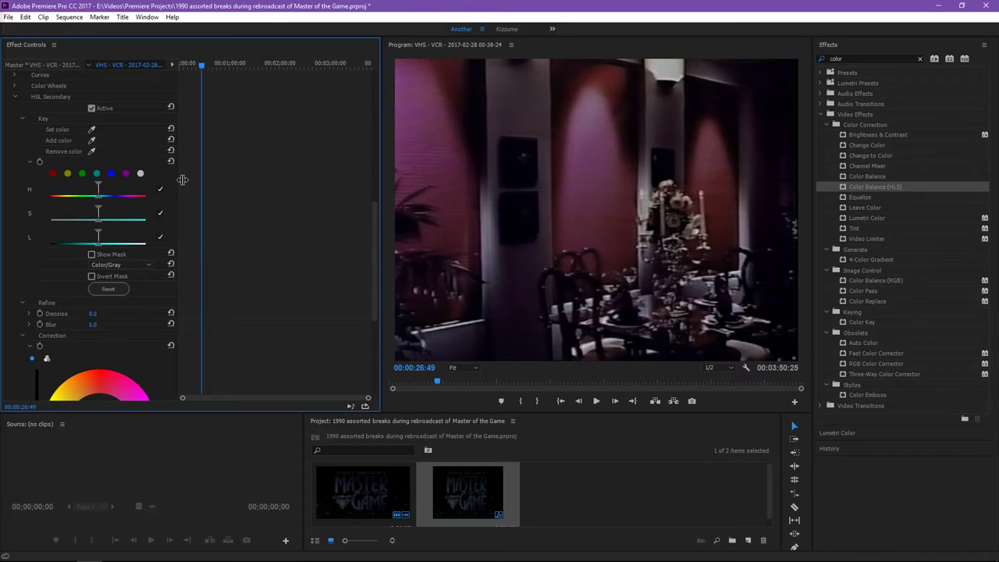
left_click(91, 130)
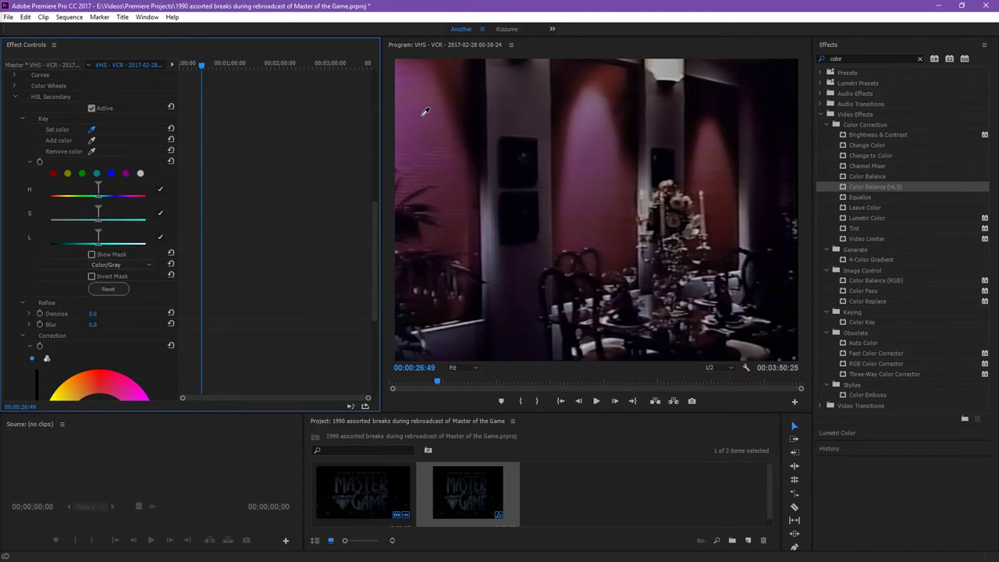
left_click(422, 116)
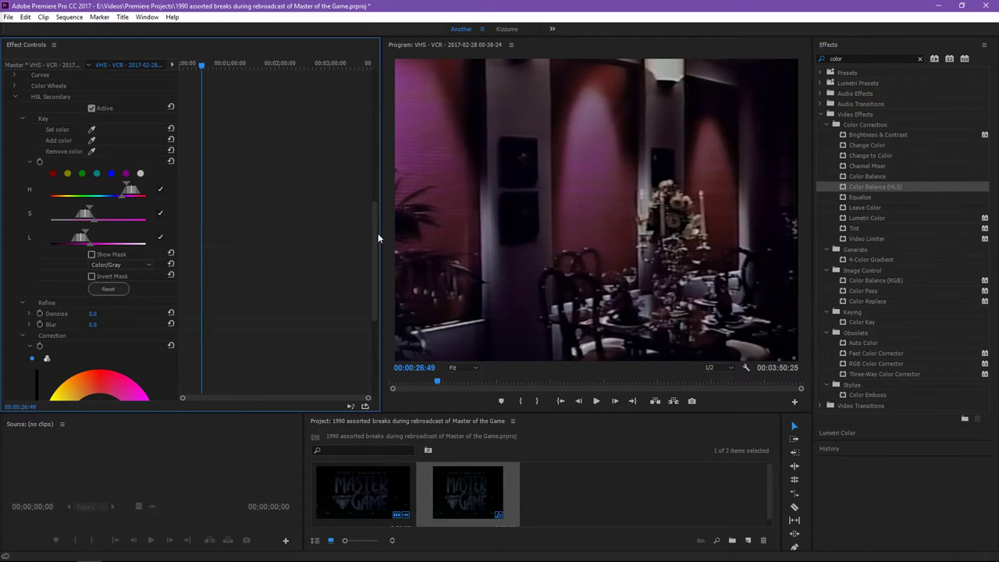
Set the second effect's HSL Secondary correction Tint to -15.7 and Temperature to 25.0
left_click_drag(374, 232, 398, 303)
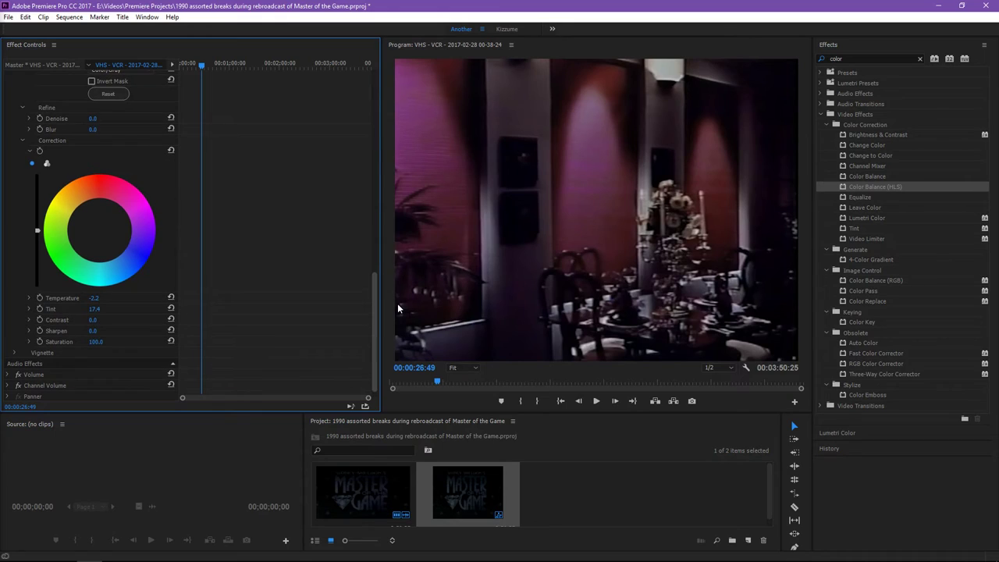
left_click(28, 298)
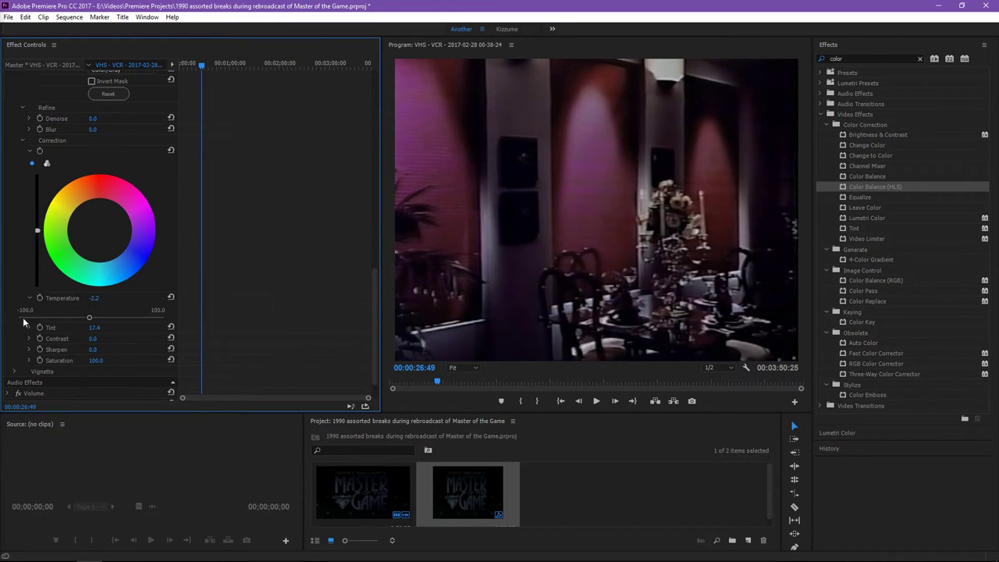
left_click(29, 327)
left_click_drag(104, 349, 99, 322)
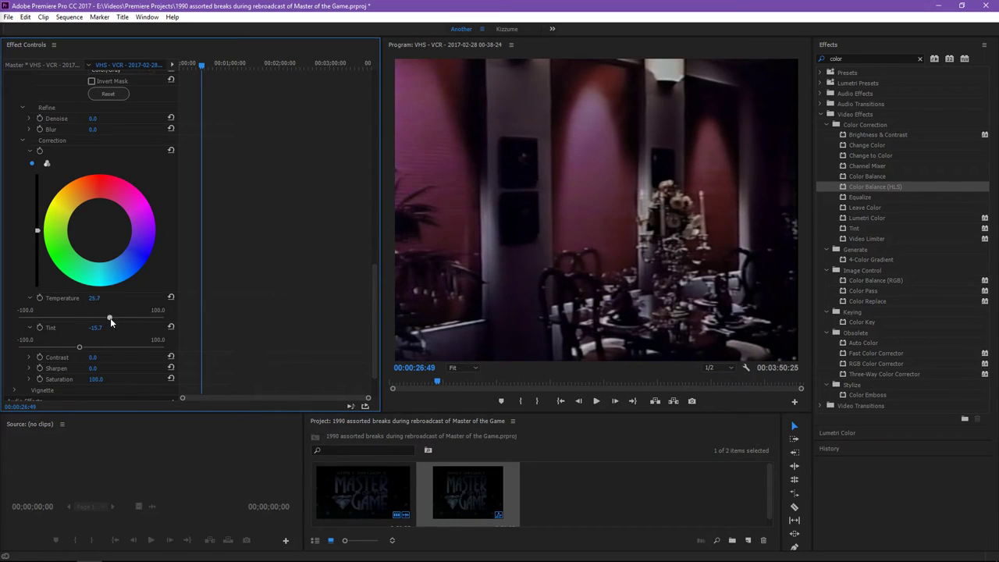
left_click_drag(124, 319, 108, 319)
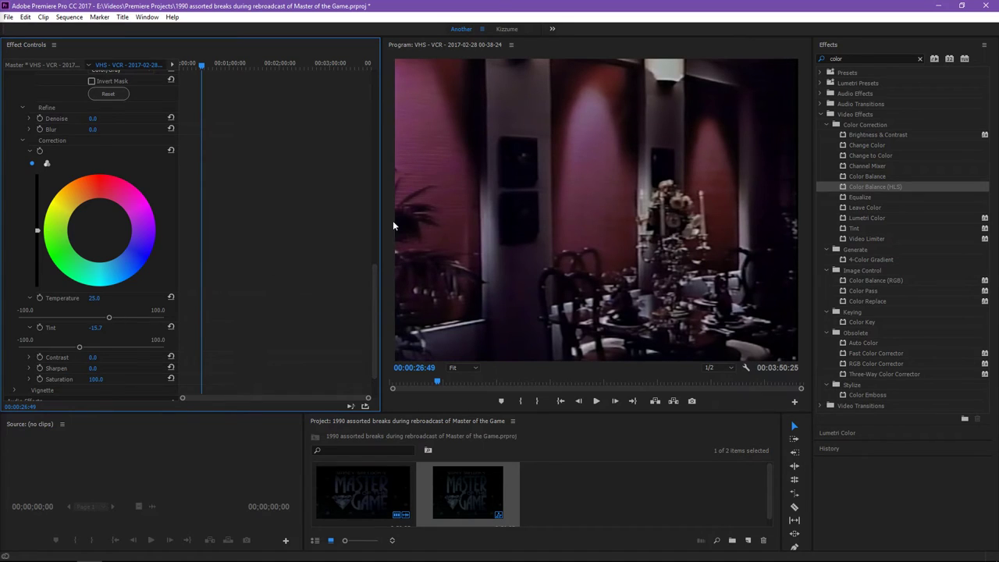
Add further samples of the purple restaurant wall to the second effect's HSL Secondary key
left_click_drag(373, 276, 378, 217)
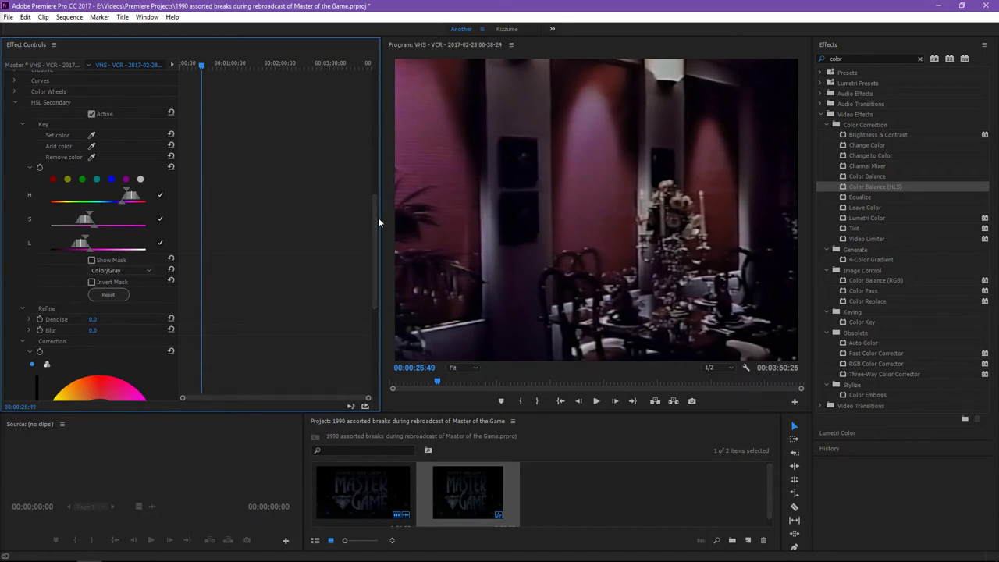
left_click(92, 148)
left_click(455, 164)
left_click(93, 146)
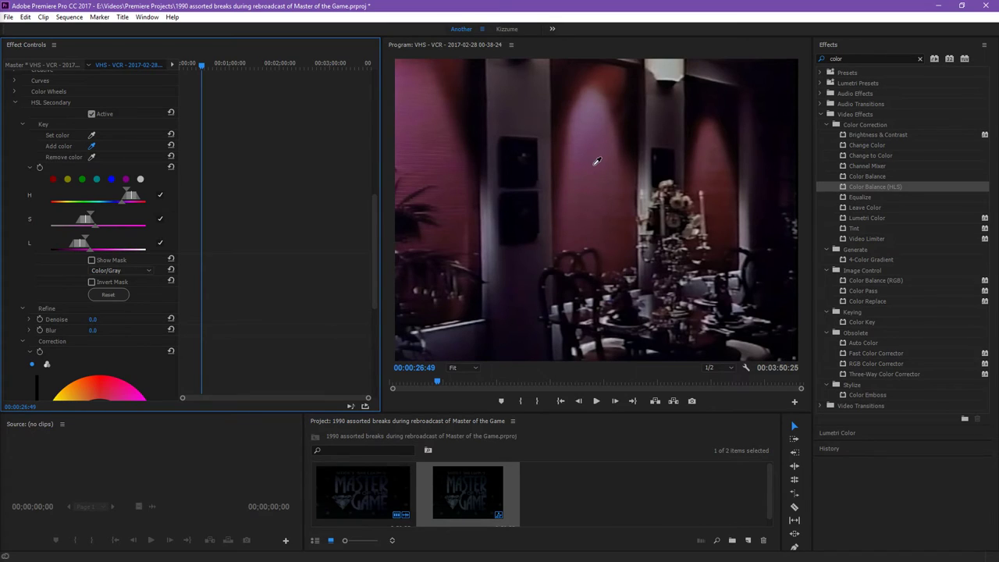
Lower the second effect's HSL Secondary correction Temperature to 19.3 and its Tint to -23.6
left_click_drag(375, 244, 392, 330)
mouse_move(109, 290)
left_mouse_down()
mouse_move(83, 283)
mouse_move(105, 286)
left_mouse_up()
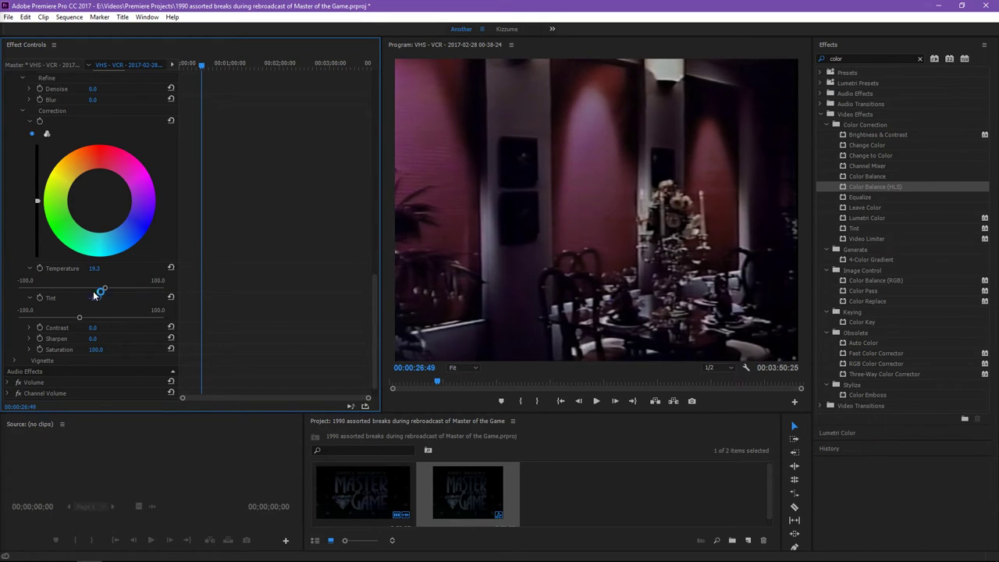
mouse_move(80, 317)
left_mouse_down()
mouse_move(108, 326)
mouse_move(57, 315)
mouse_move(74, 320)
left_mouse_up()
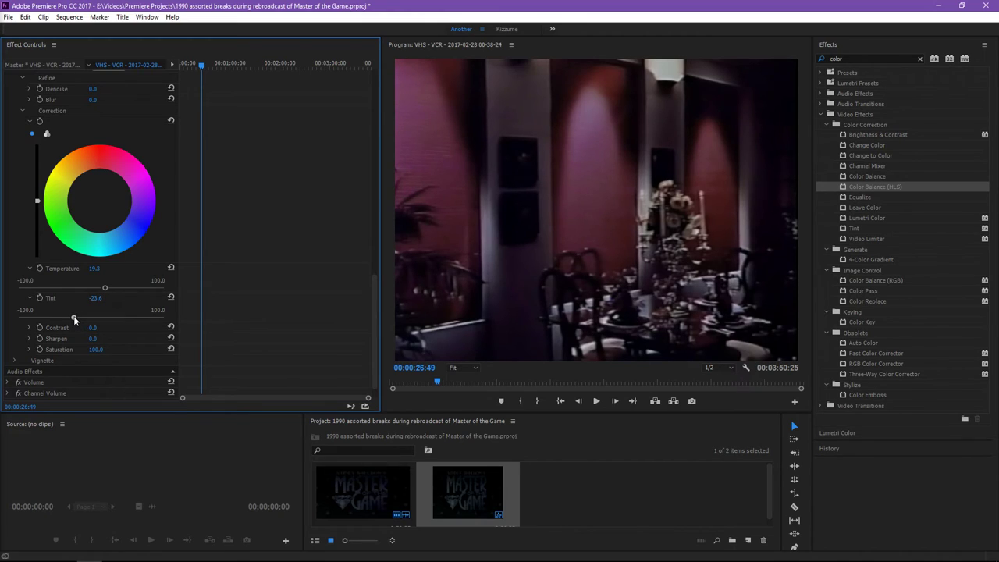
Add samples from the purple-lit middle wall panel and the leftmost wall to the second effect's HSL Secondary key
left_click_drag(373, 296, 373, 208)
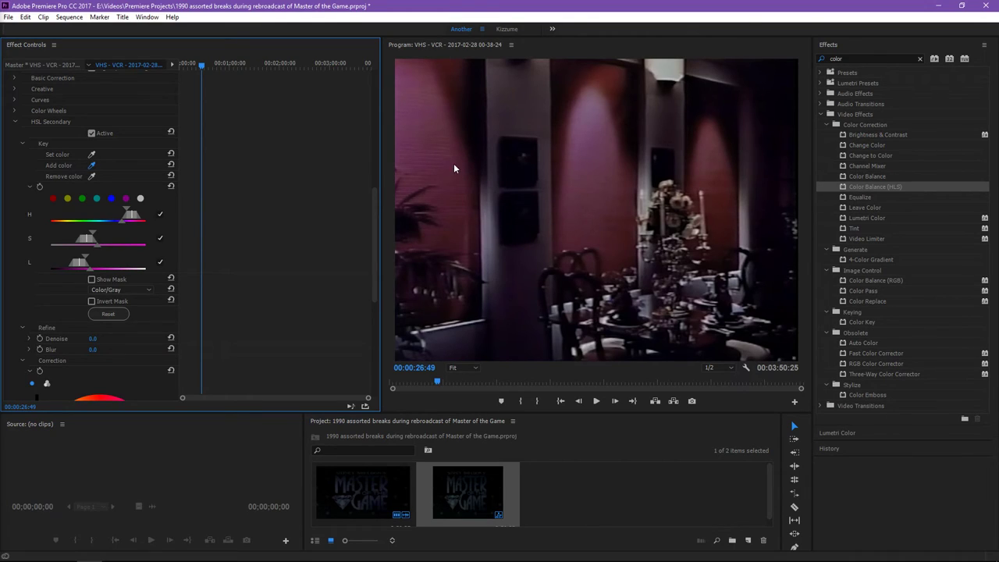
left_click(92, 167)
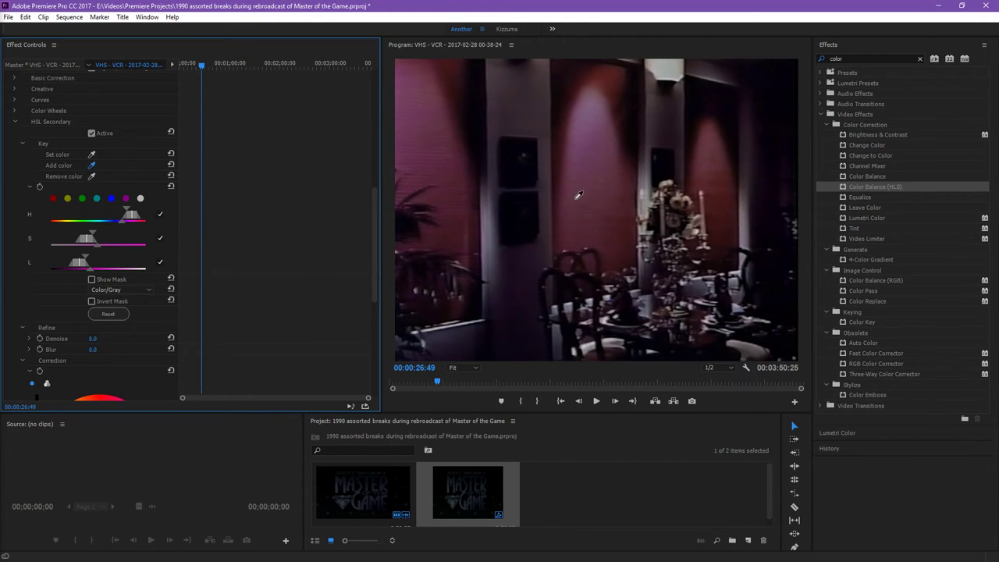
left_click(584, 146)
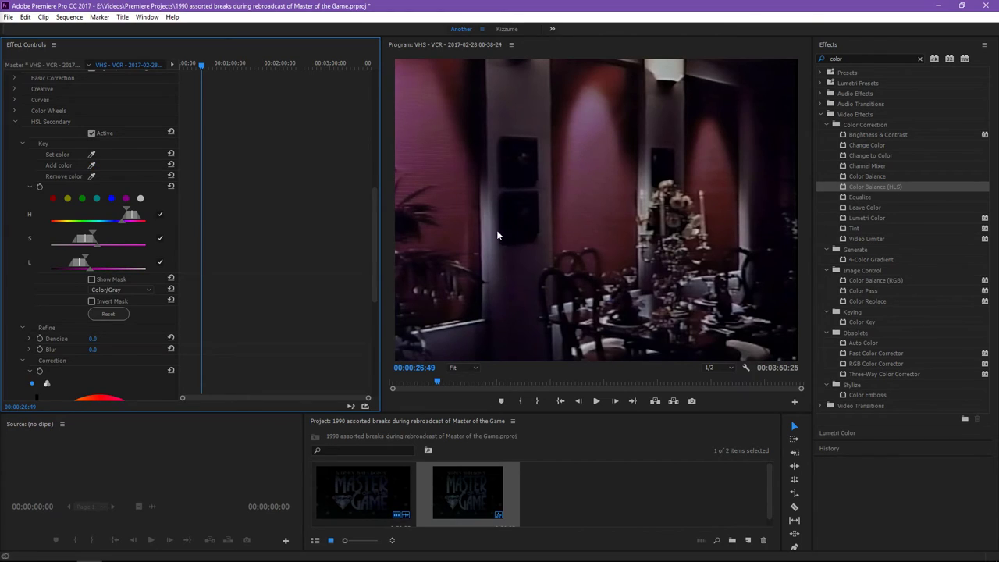
left_click(93, 165)
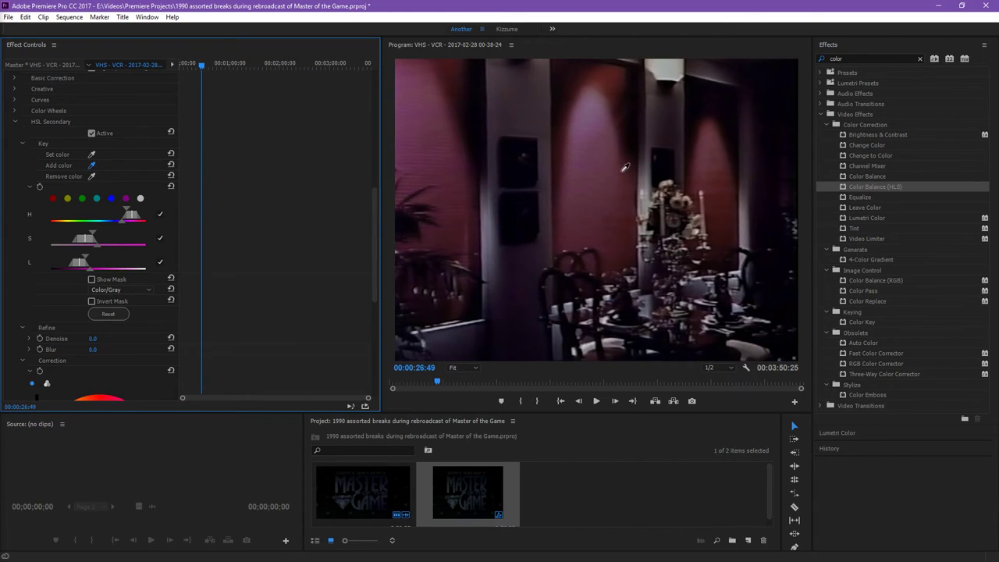
left_click(578, 166)
left_click(92, 166)
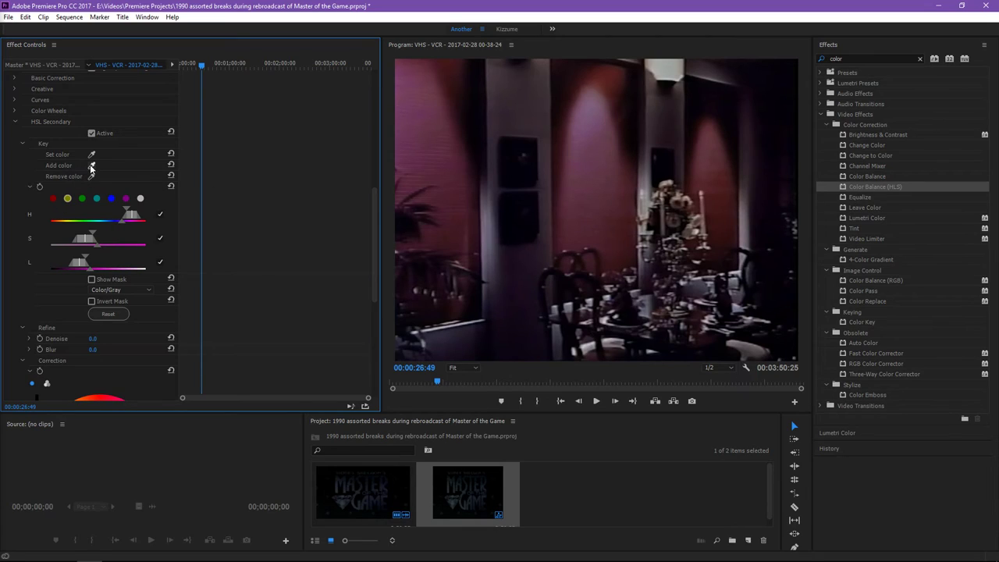
left_click(452, 164)
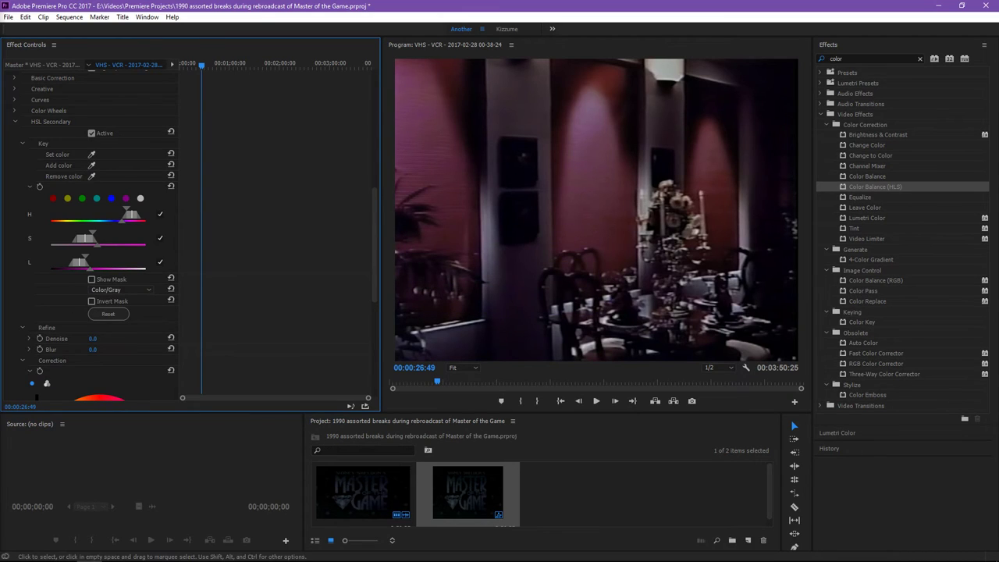
Shuttle through the commercials, past the man among the paper stacks, to the man in the orange coat, checking the corrected colours
key("j")
key("j")
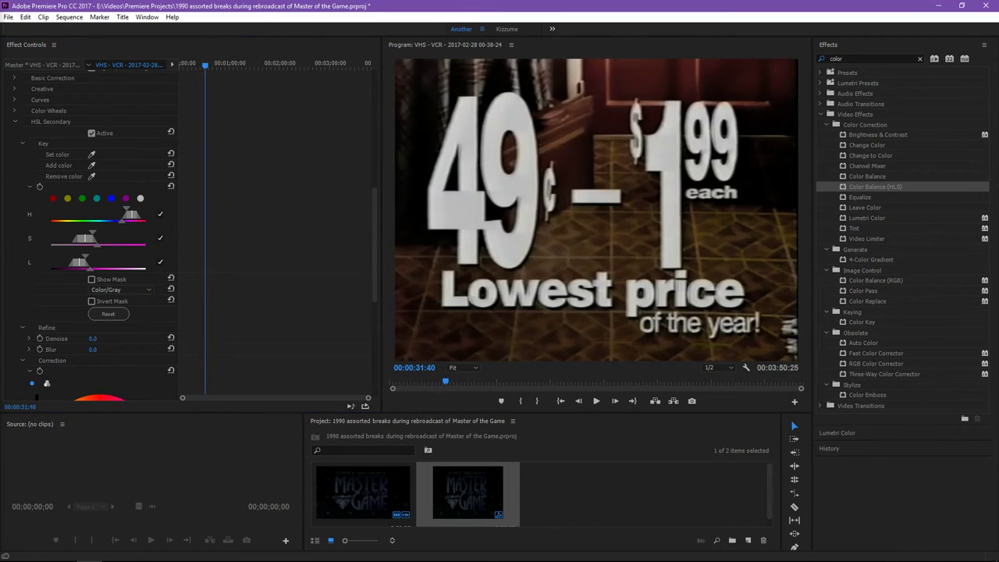
key("l")
key("l")
key("l")
key("l")
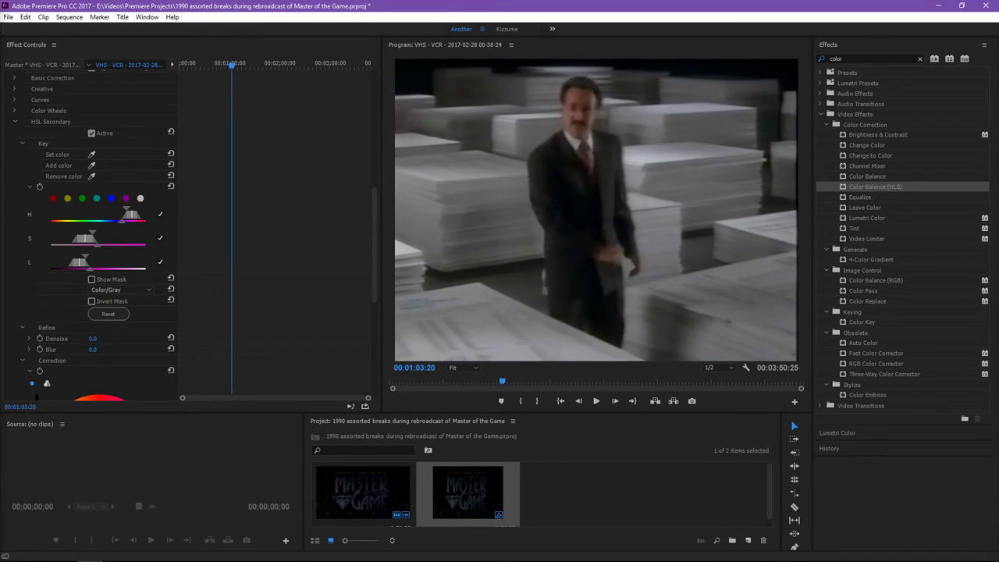
key("j")
key("j")
key("j")
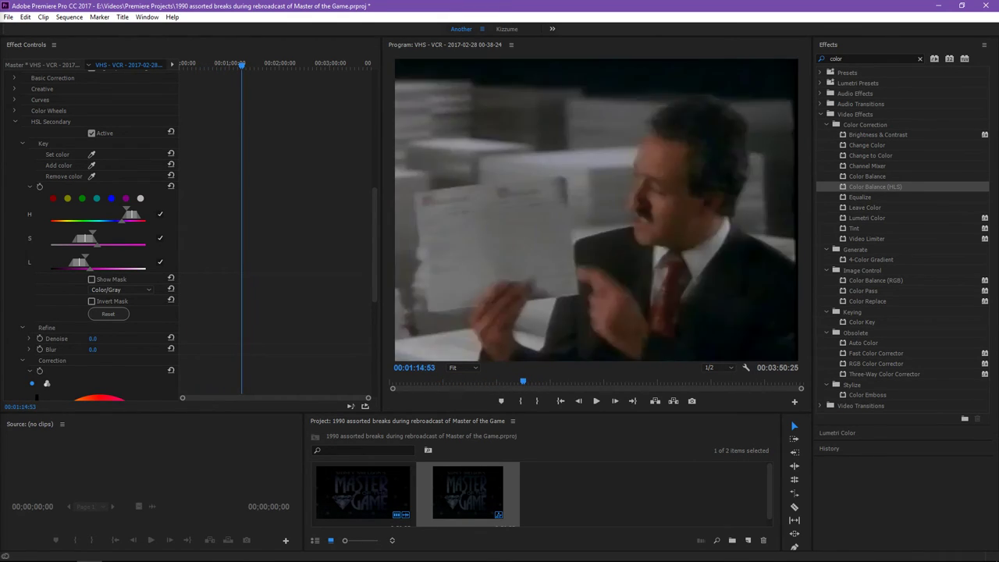
key("l")
key("l")
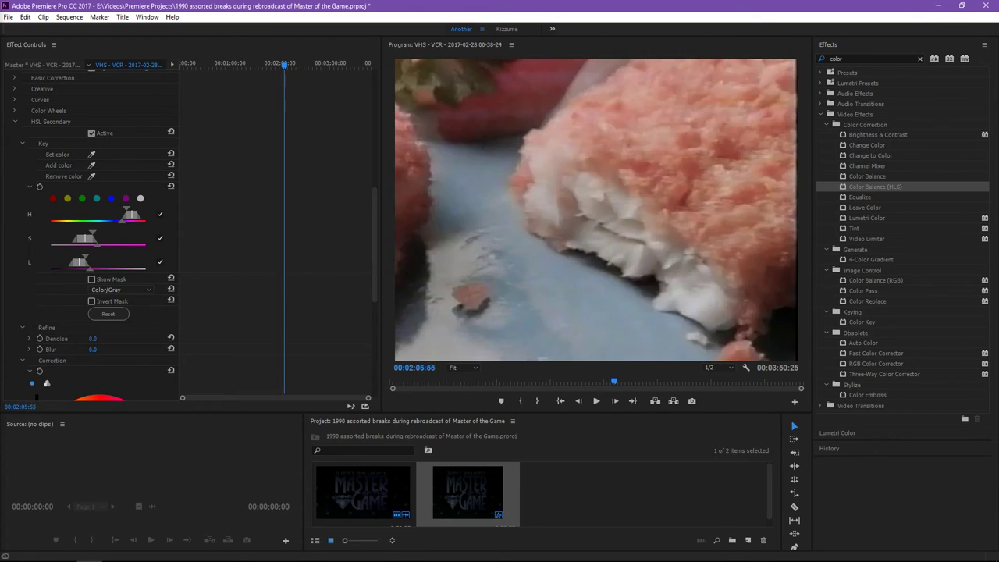
key("j")
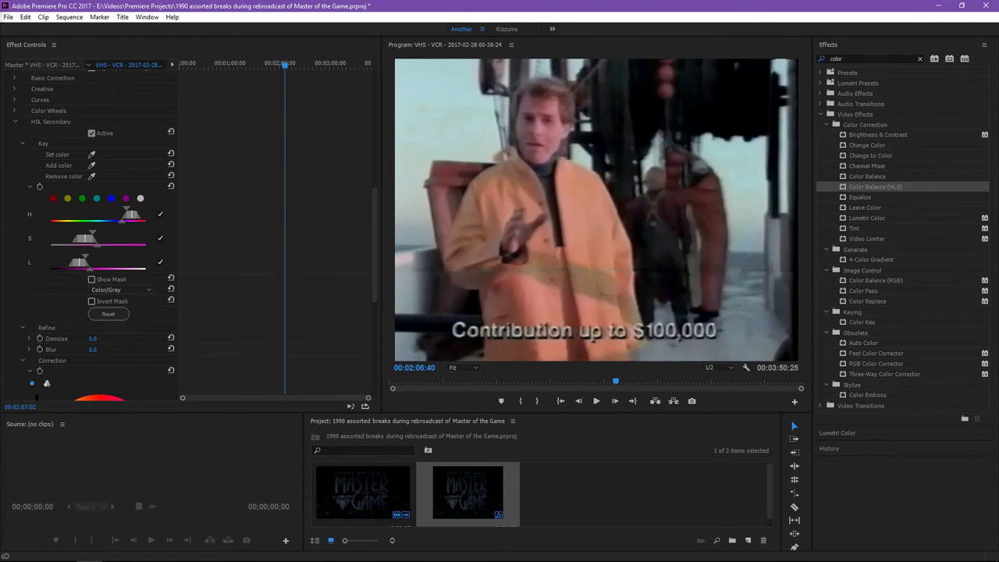
Shuttle through the commercials from the man in the orange coat past the man in the cap to the red lawn tractor, checking the colours
key("l")
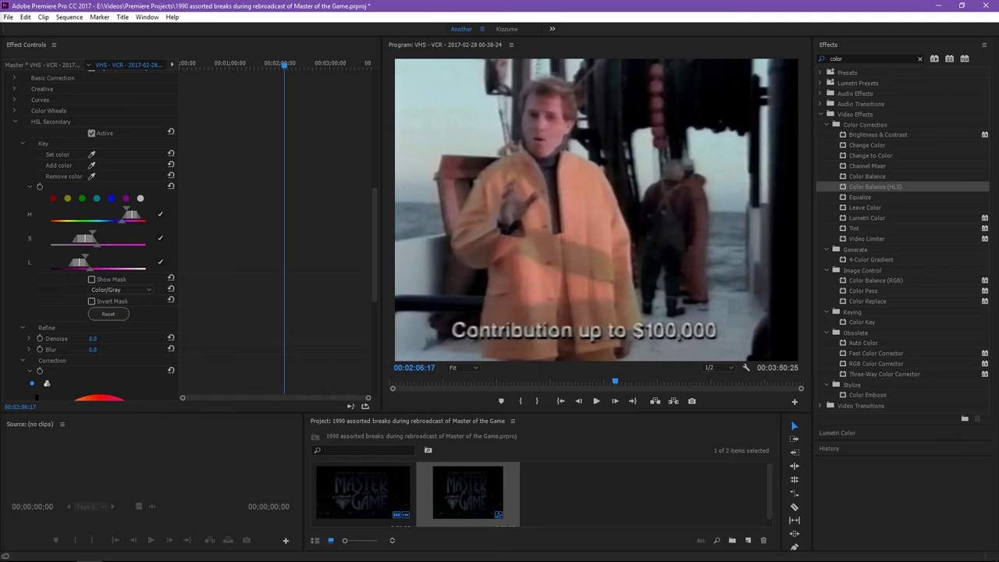
key("j")
key("l")
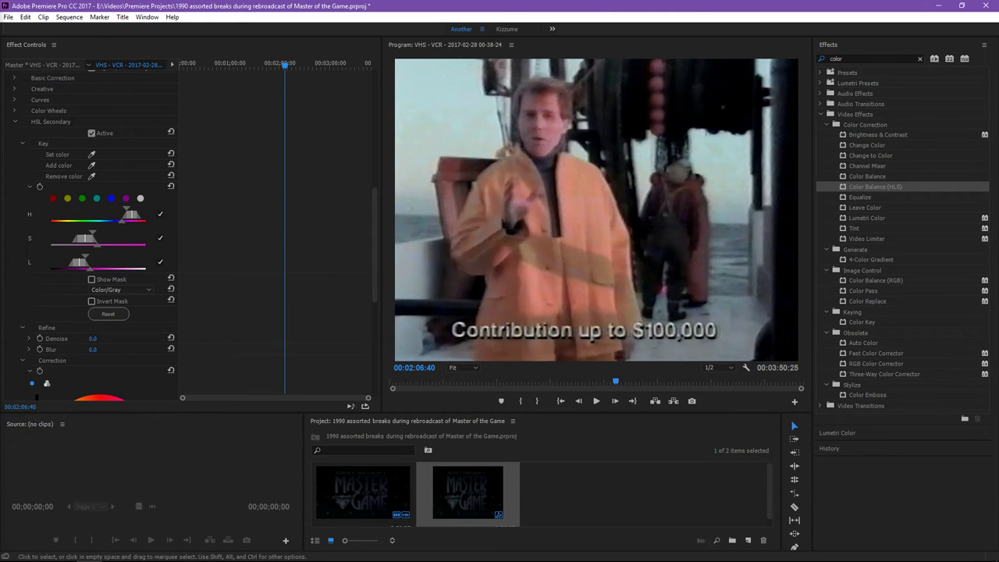
key("l")
key("l")
key("l")
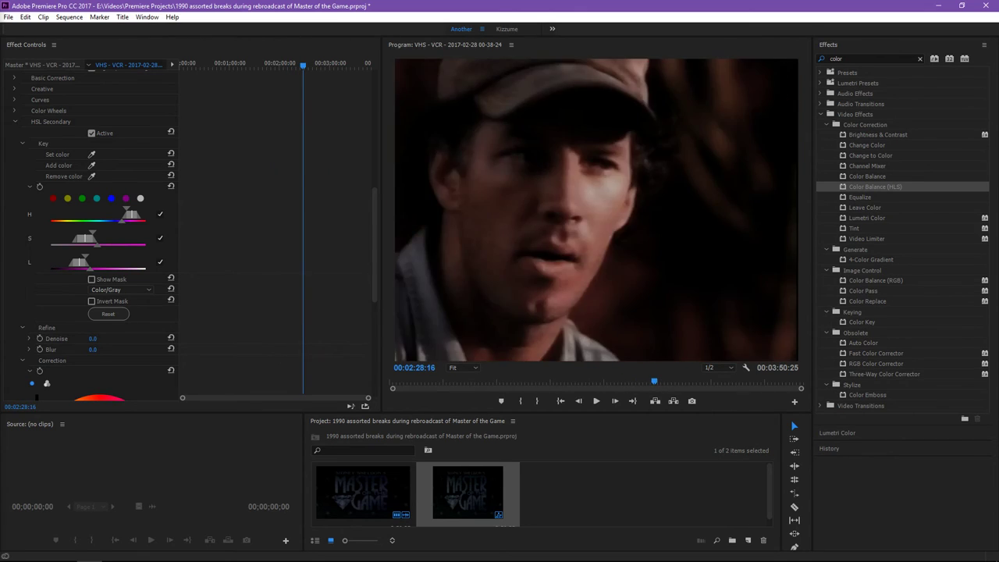
key("j")
key("j")
key("j")
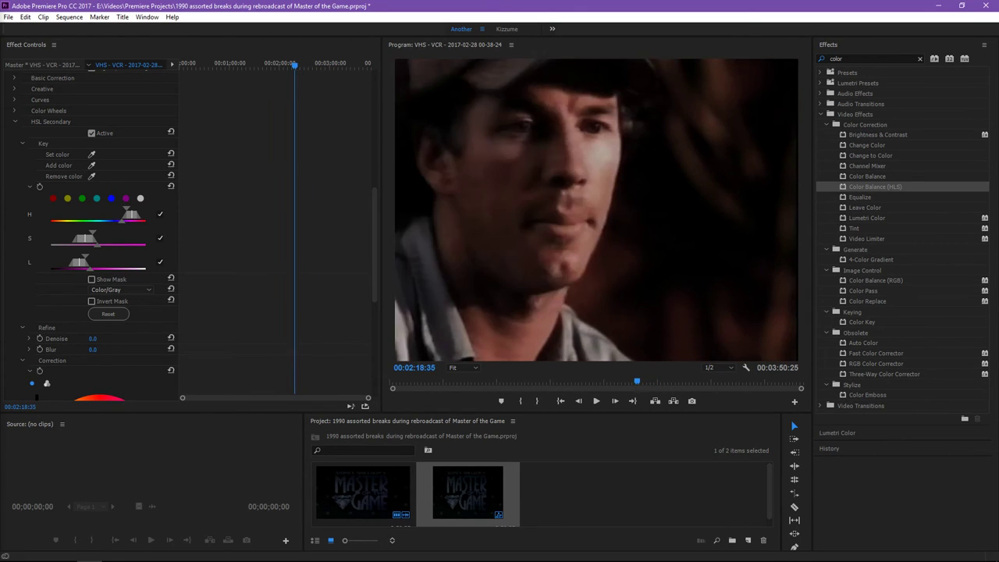
key("l")
key("l")
key("l")
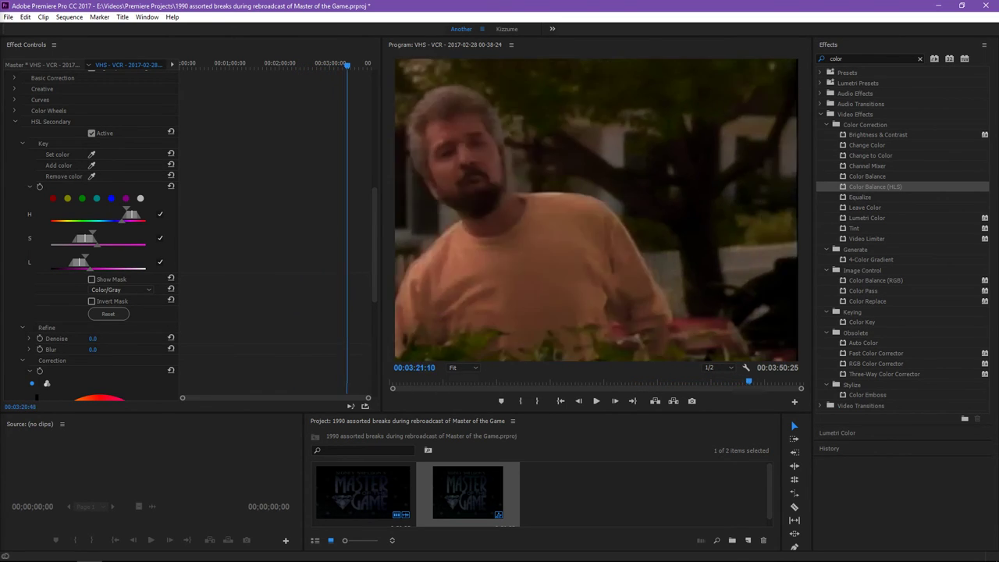
key("j")
key("j")
key("j")
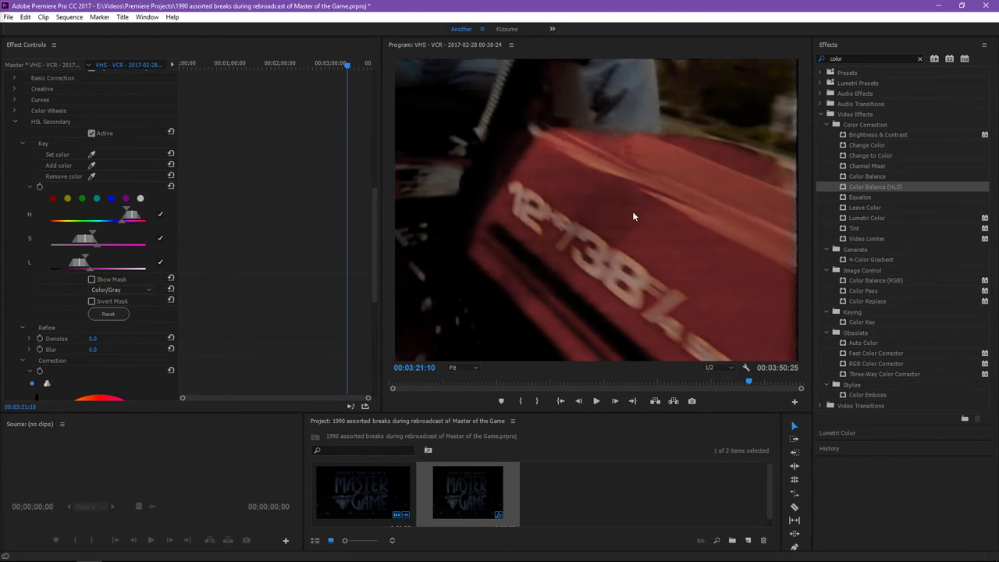
Raise the red point slightly outward on the second Lumetri effect's Hue Saturation Curve to boost the lawn tractor's reds
left_click_drag(374, 224, 386, 195)
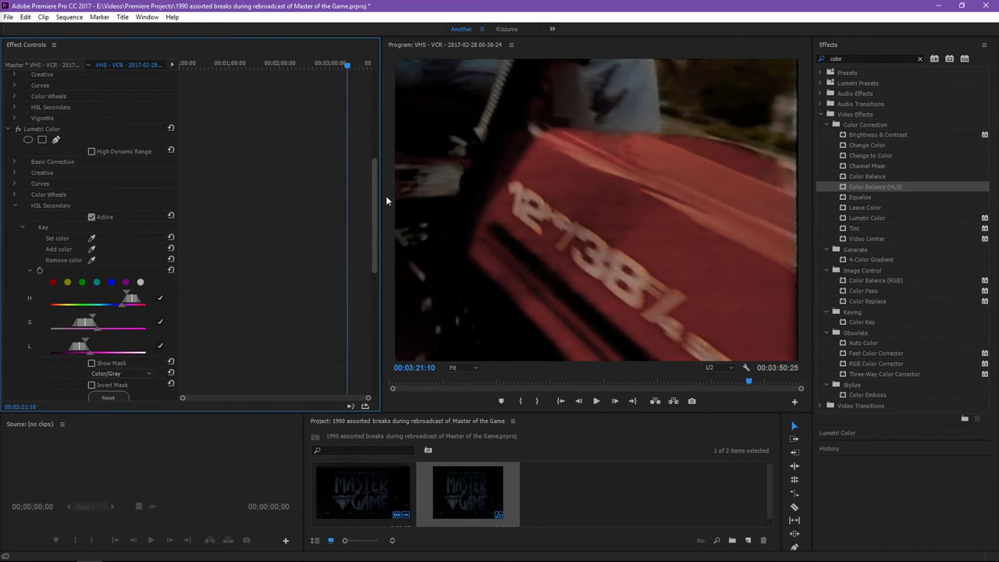
left_click(15, 184)
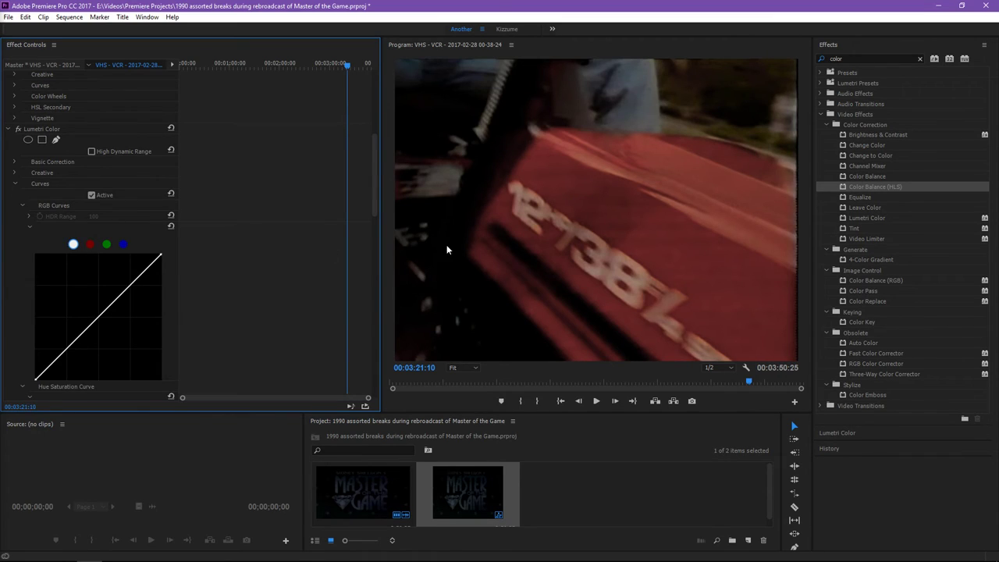
left_click_drag(375, 157, 374, 231)
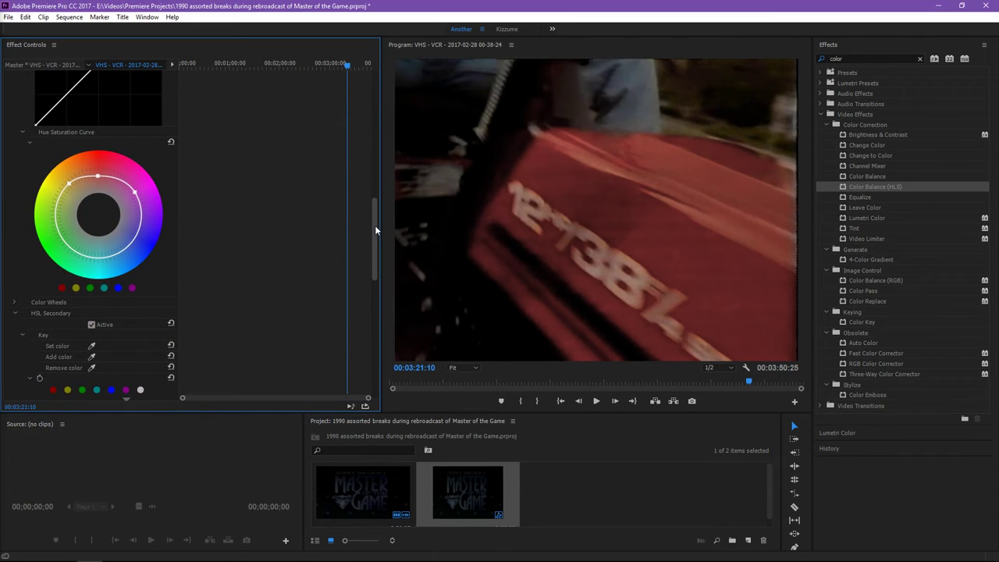
left_click_drag(98, 178, 97, 176)
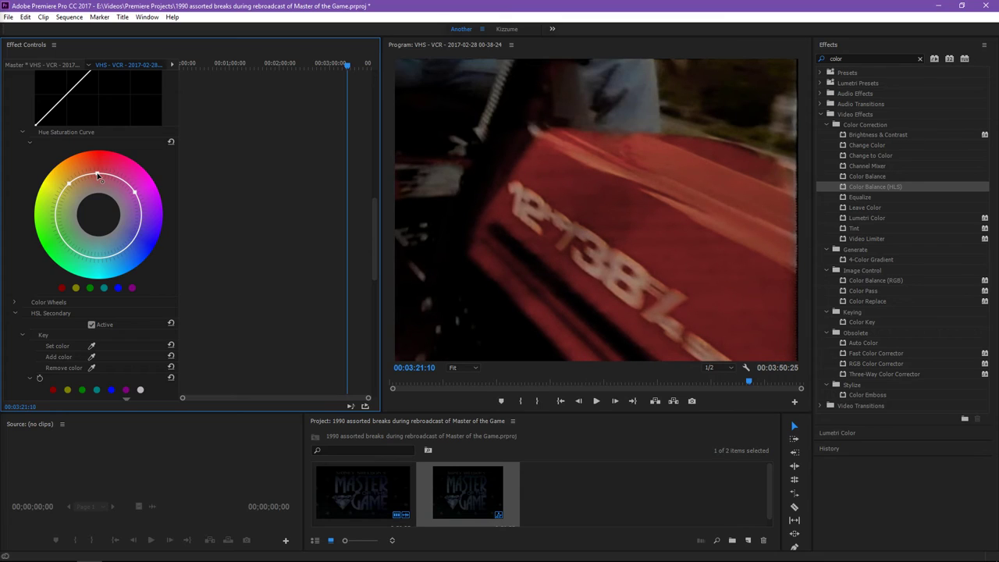
At the purple restaurant shot, add a blue point to the second effect's Hue Saturation Curve and shift its magenta point toward red
left_click_drag(374, 222, 373, 148)
left_click_drag(226, 63, 202, 62)
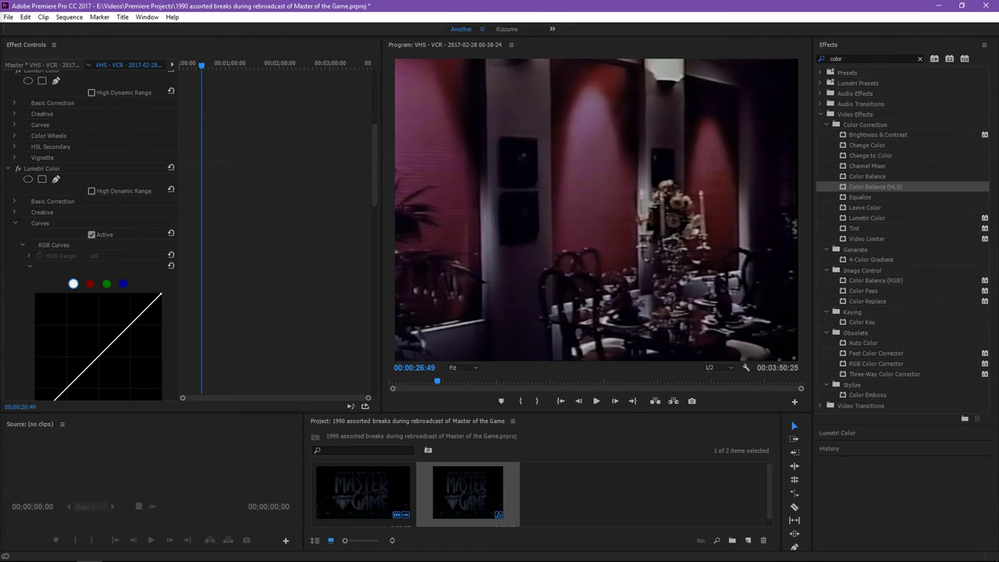
left_click(374, 166)
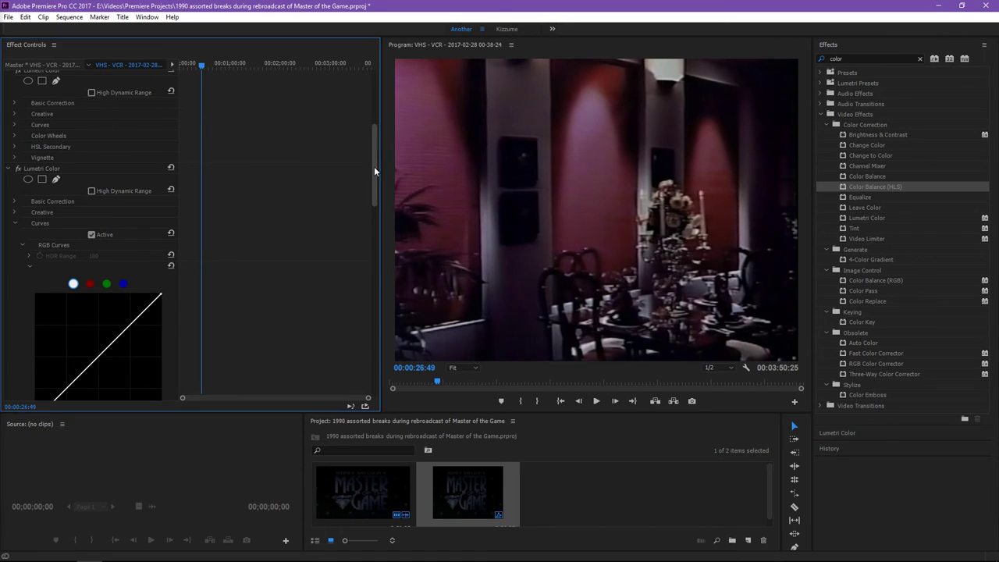
left_click_drag(374, 166, 388, 227)
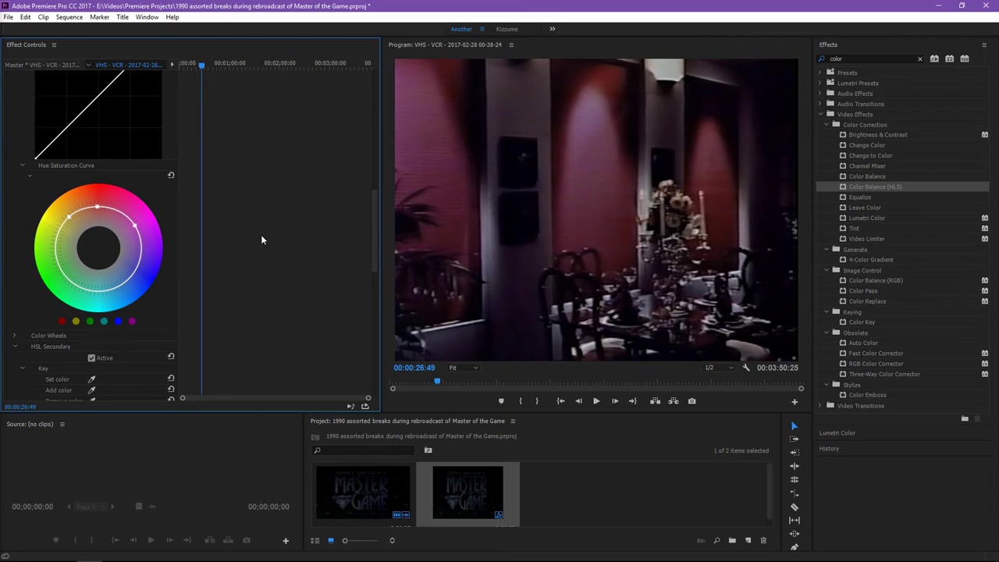
left_click(141, 259)
mouse_move(134, 226)
left_mouse_down()
mouse_move(113, 216)
mouse_move(124, 215)
left_mouse_up()
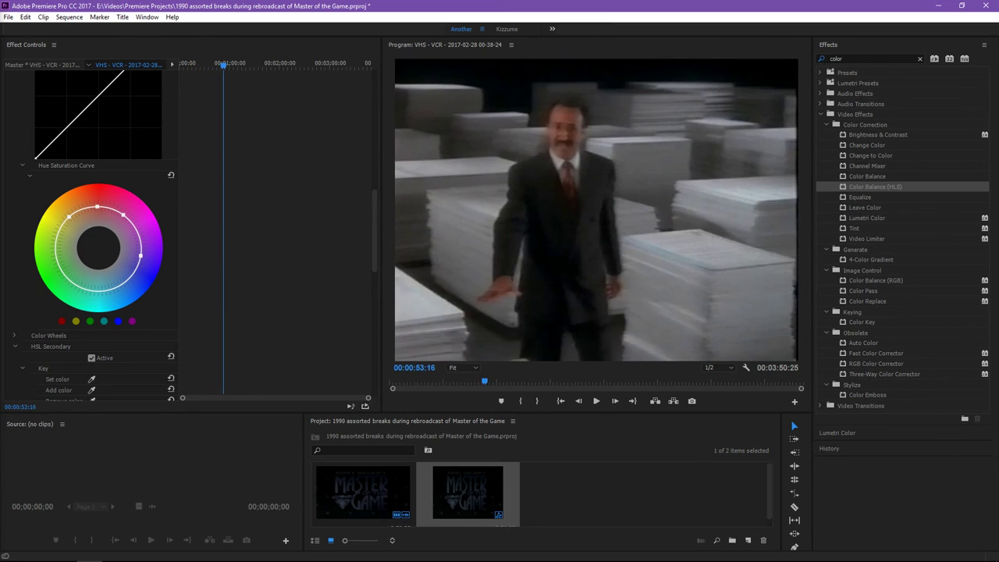
Review the commercials from the Color Tile sale card past the paper stacks and Knorr shot to the lawn tractor and bearded man
key("Up")
key("Up")
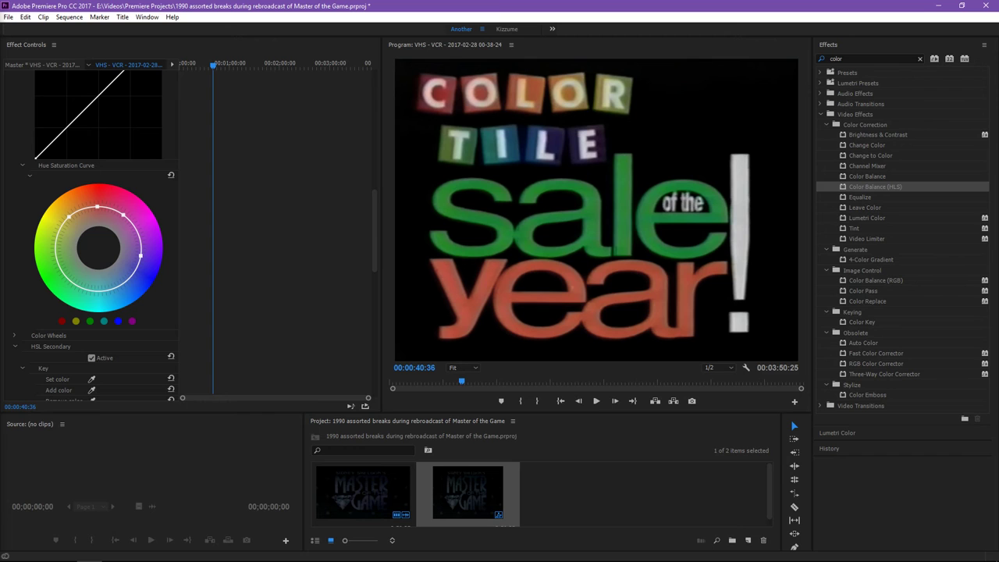
key("l")
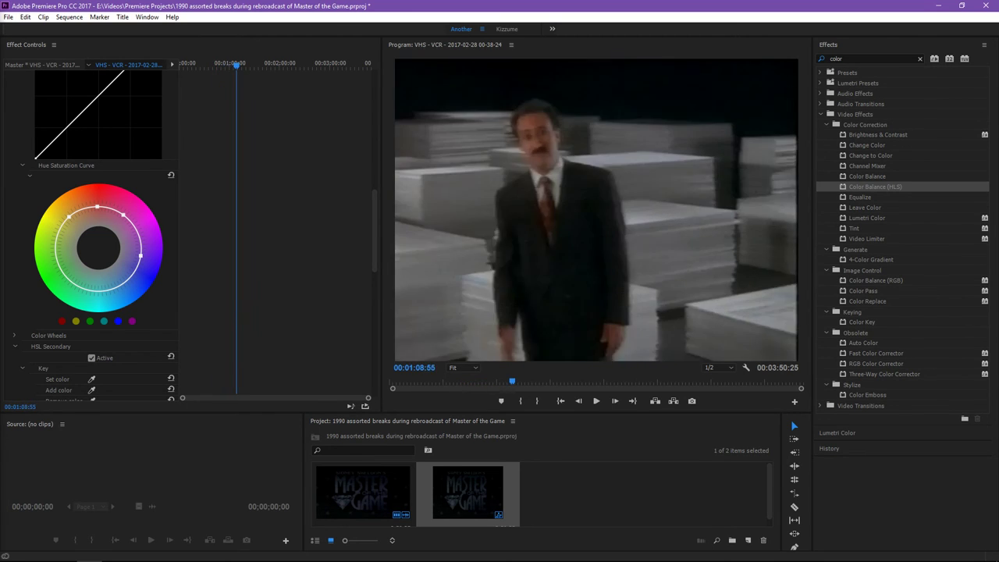
key("j")
key("l")
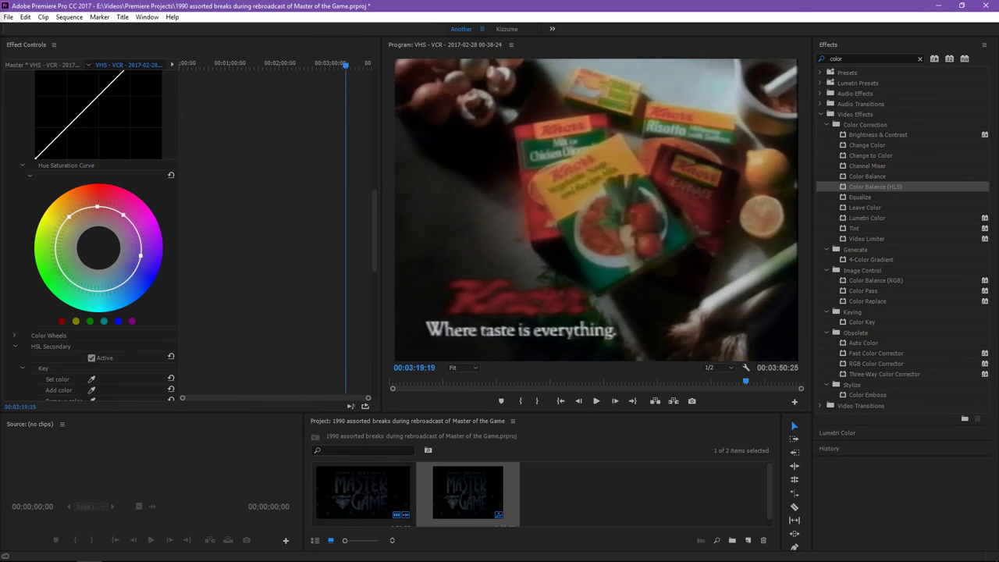
key("j")
key("j")
key("j")
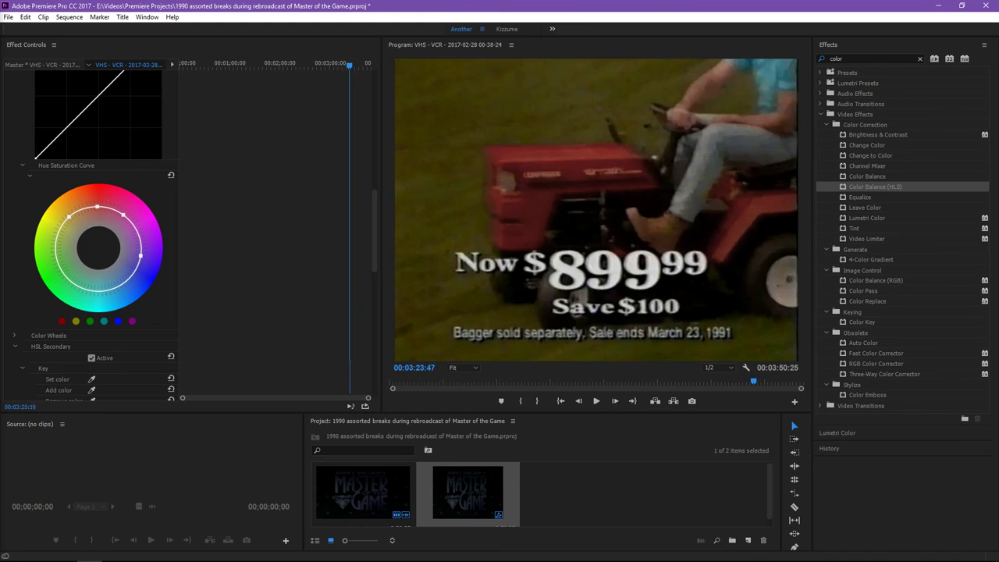
key("l")
key("l")
key("l")
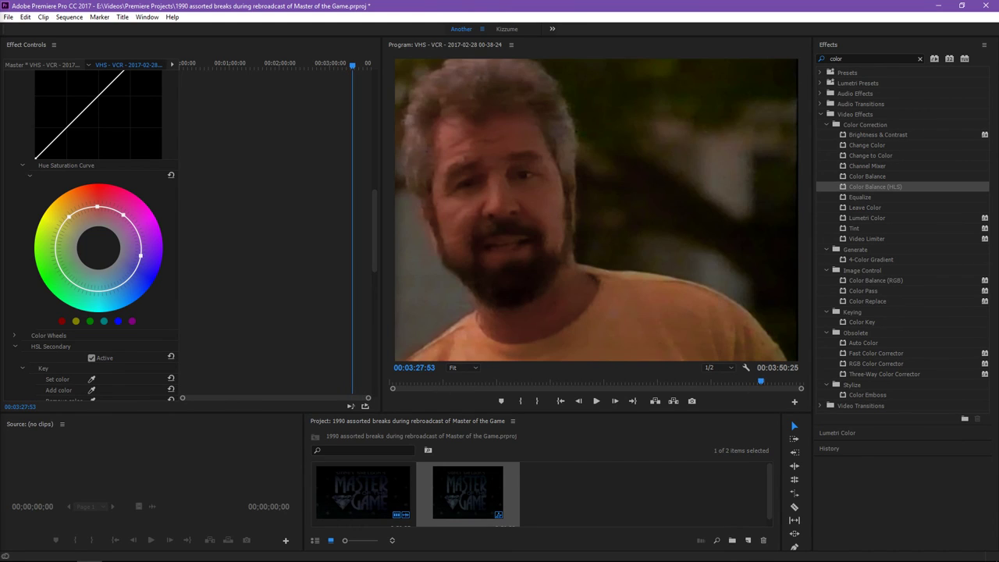
key("j")
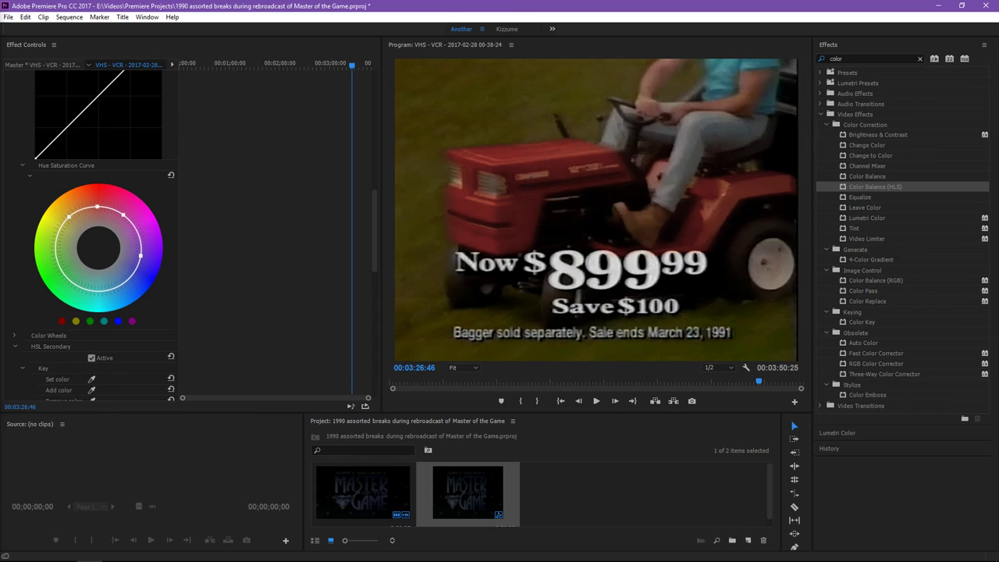
Go back to the restaurant sale-end card and The Searchers promo to check their corrected colours
key("Up")
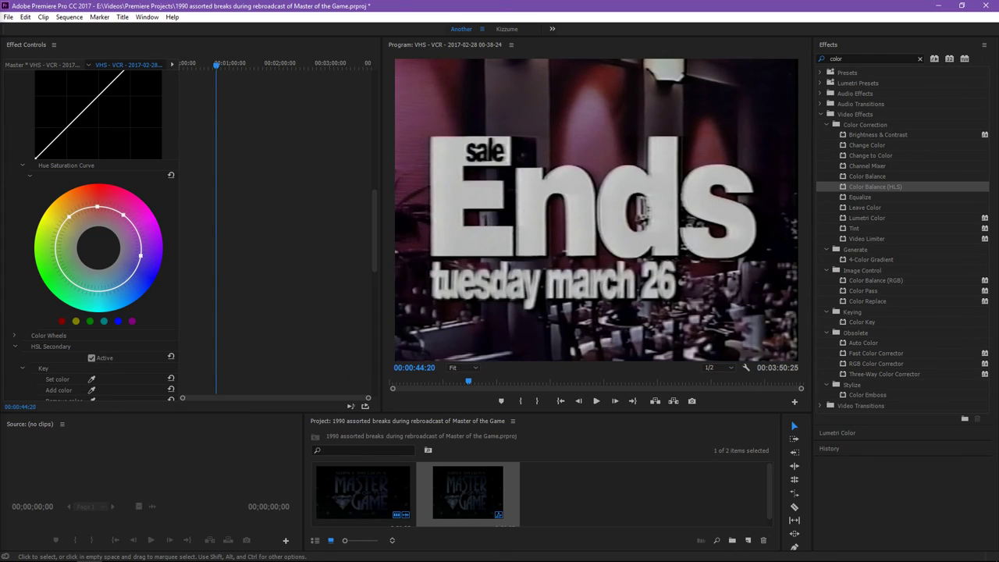
key("Up")
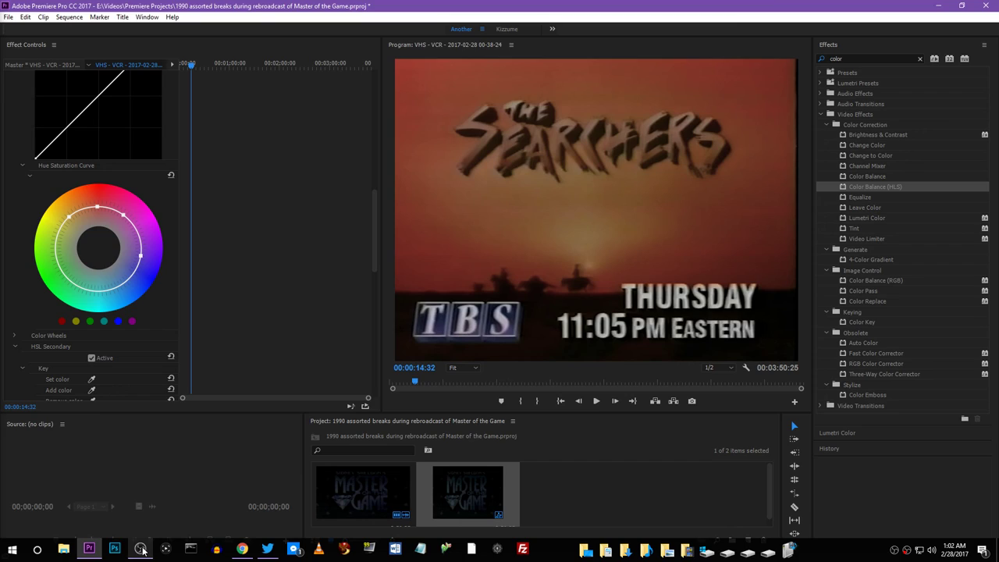
left_click(141, 548)
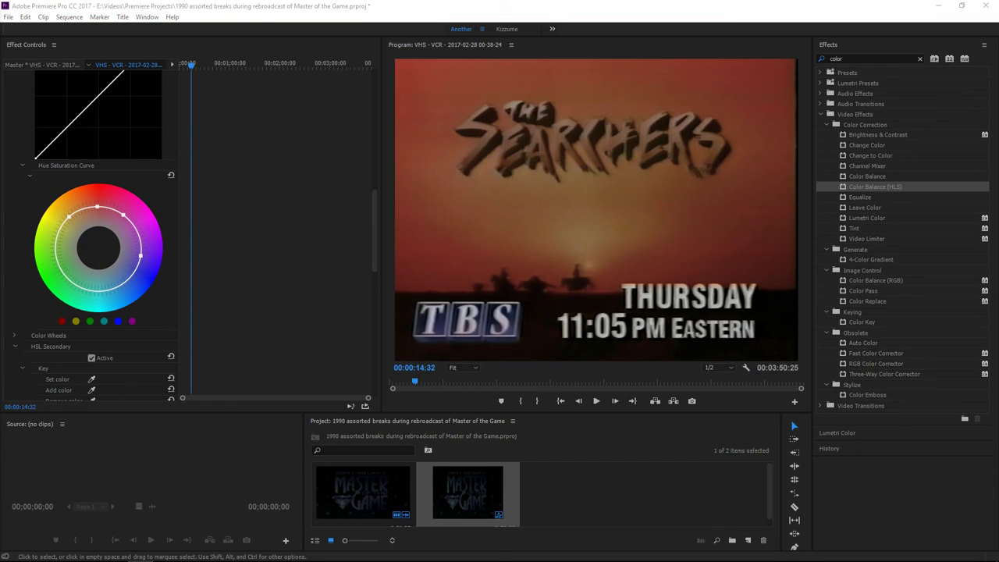